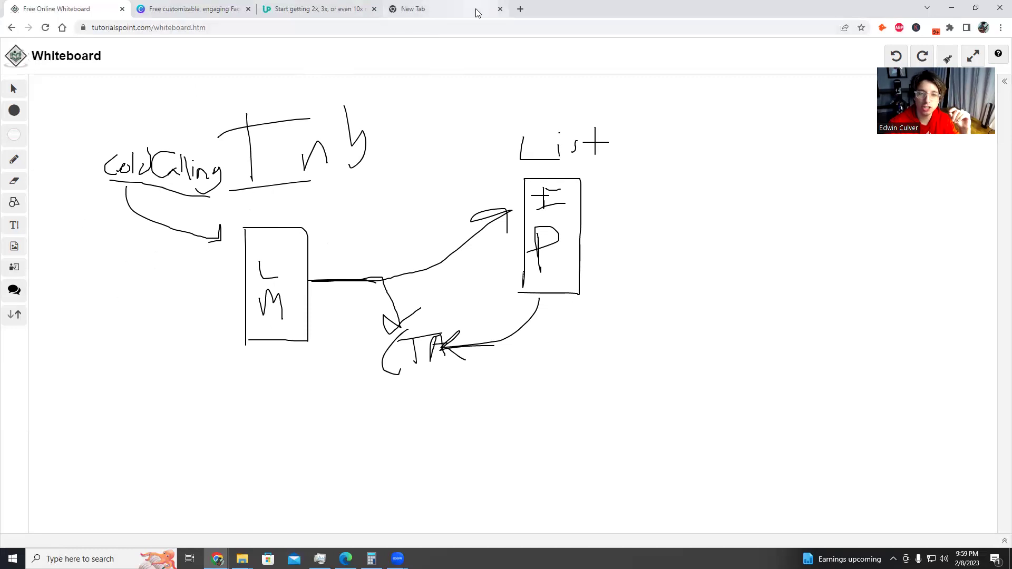
# - Draw a large frame around the "List" heading and the narrow I P box on the whiteboard
pyautogui.moveTo(486, 15)
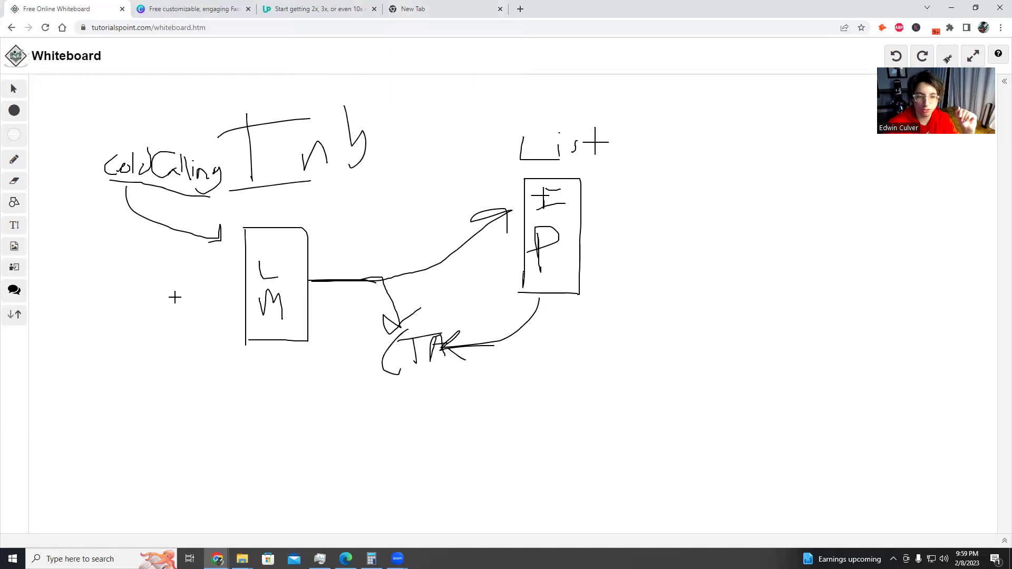
pyautogui.moveTo(509, 139)
pyautogui.mouseDown()
pyautogui.moveTo(503, 289)
pyautogui.moveTo(538, 127)
pyautogui.moveTo(633, 140)
pyautogui.moveTo(627, 300)
pyautogui.mouseUp()
pyautogui.moveTo(623, 335)
pyautogui.mouseDown()
pyautogui.moveTo(500, 287)
pyautogui.moveTo(504, 264)
pyautogui.mouseUp()
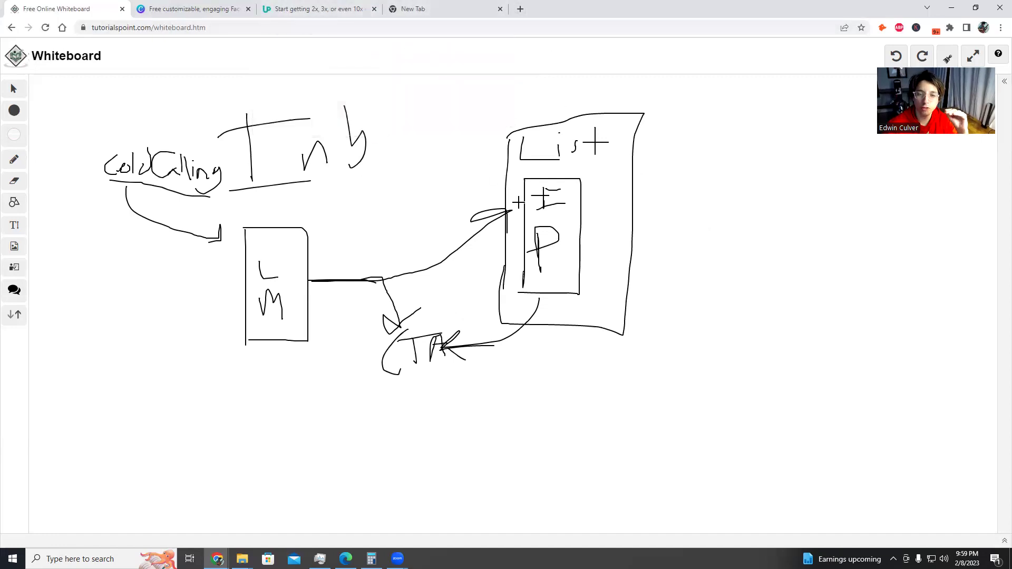
# - Handwrite the heading "FB AD" beside the List frame, with the line "Read This" beneath it
pyautogui.moveTo(695, 135)
pyautogui.mouseDown()
pyautogui.moveTo(698, 168)
pyautogui.moveTo(716, 133)
pyautogui.moveTo(717, 150)
pyautogui.moveTo(742, 141)
pyautogui.moveTo(736, 156)
pyautogui.moveTo(764, 124)
pyautogui.moveTo(778, 157)
pyautogui.mouseUp()
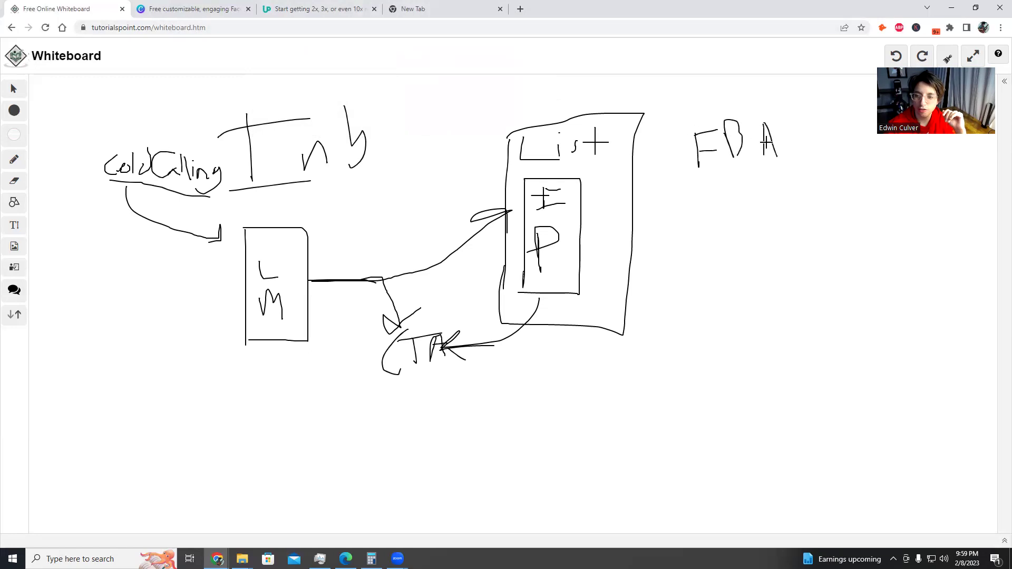
pyautogui.moveTo(780, 123); pyautogui.dragTo(789, 156)
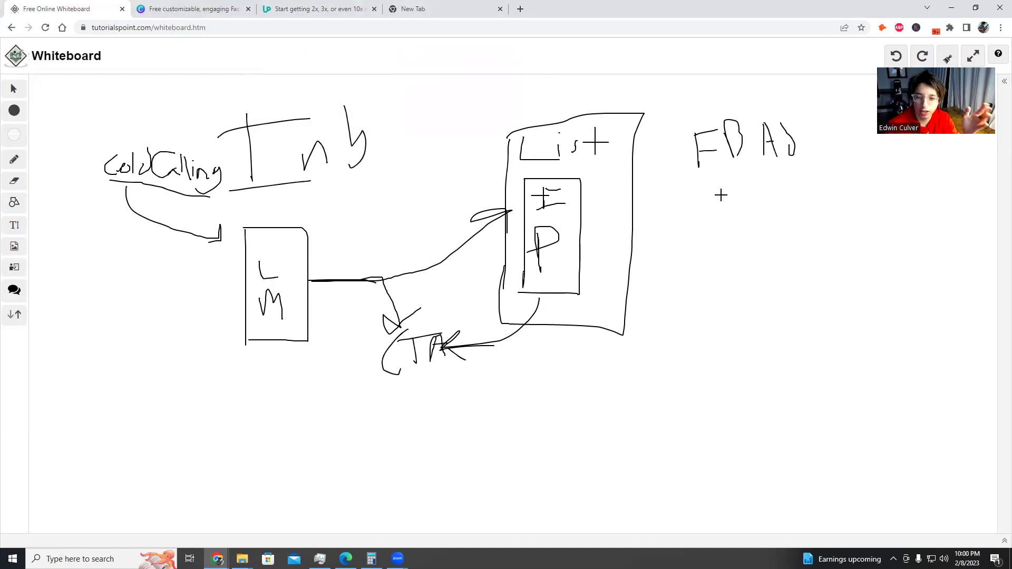
pyautogui.moveTo(689, 197)
pyautogui.mouseDown()
pyautogui.moveTo(692, 224)
pyautogui.moveTo(731, 214)
pyautogui.moveTo(741, 224)
pyautogui.moveTo(761, 221)
pyautogui.moveTo(774, 194)
pyautogui.mouseUp()
pyautogui.moveTo(774, 195)
pyautogui.mouseDown()
pyautogui.moveTo(774, 212)
pyautogui.moveTo(807, 216)
pyautogui.moveTo(787, 220)
pyautogui.mouseUp()
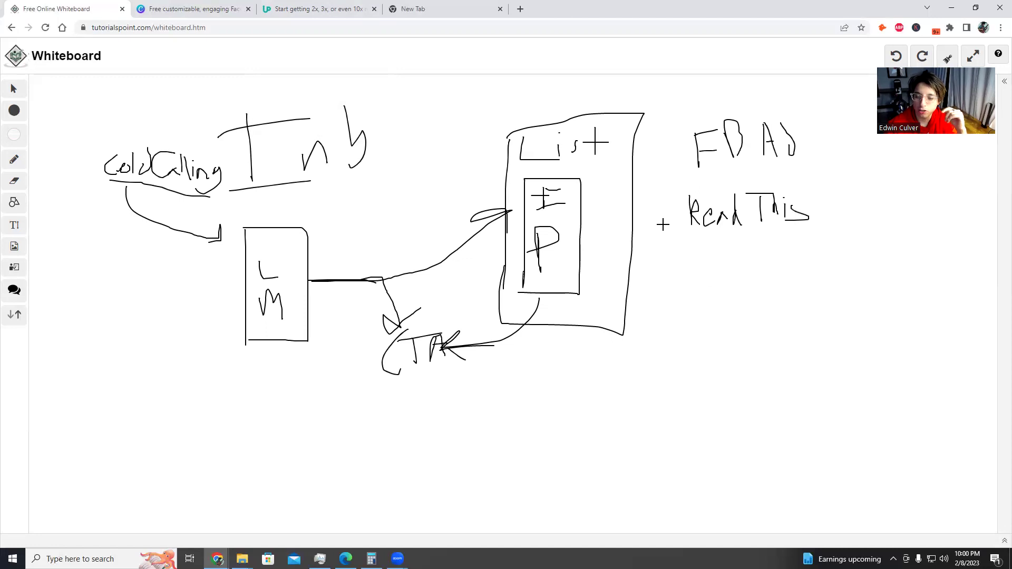
# - Continue the handwritten ad copy with "If You Want" followed by an underlined bracketed placeholder containing "DR"
pyautogui.moveTo(699, 243)
pyautogui.mouseDown()
pyautogui.moveTo(699, 254)
pyautogui.moveTo(709, 243)
pyautogui.moveTo(709, 265)
pyautogui.moveTo(727, 243)
pyautogui.moveTo(718, 251)
pyautogui.moveTo(745, 257)
pyautogui.moveTo(744, 266)
pyautogui.moveTo(771, 259)
pyautogui.moveTo(803, 268)
pyautogui.mouseUp()
pyautogui.moveTo(693, 281)
pyautogui.mouseDown()
pyautogui.moveTo(733, 281)
pyautogui.moveTo(739, 298)
pyautogui.moveTo(761, 289)
pyautogui.moveTo(783, 300)
pyautogui.mouseUp()
pyautogui.moveTo(769, 289); pyautogui.dragTo(897, 301)
pyautogui.moveTo(798, 281)
pyautogui.mouseDown()
pyautogui.moveTo(814, 280)
pyautogui.moveTo(799, 300)
pyautogui.mouseUp()
pyautogui.moveTo(894, 274); pyautogui.dragTo(913, 289)
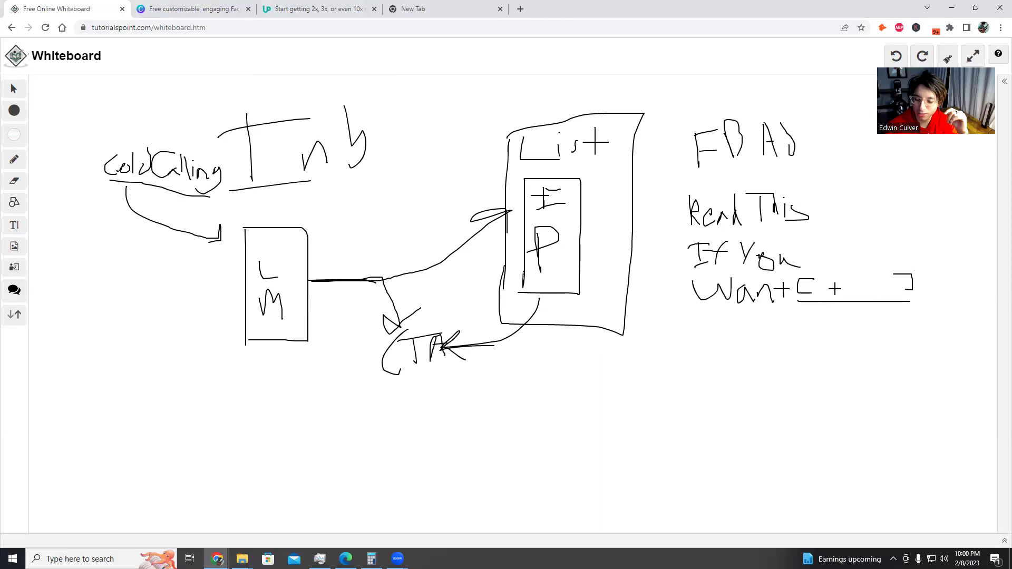
pyautogui.moveTo(827, 280)
pyautogui.mouseDown()
pyautogui.moveTo(828, 296)
pyautogui.moveTo(875, 291)
pyautogui.mouseUp()
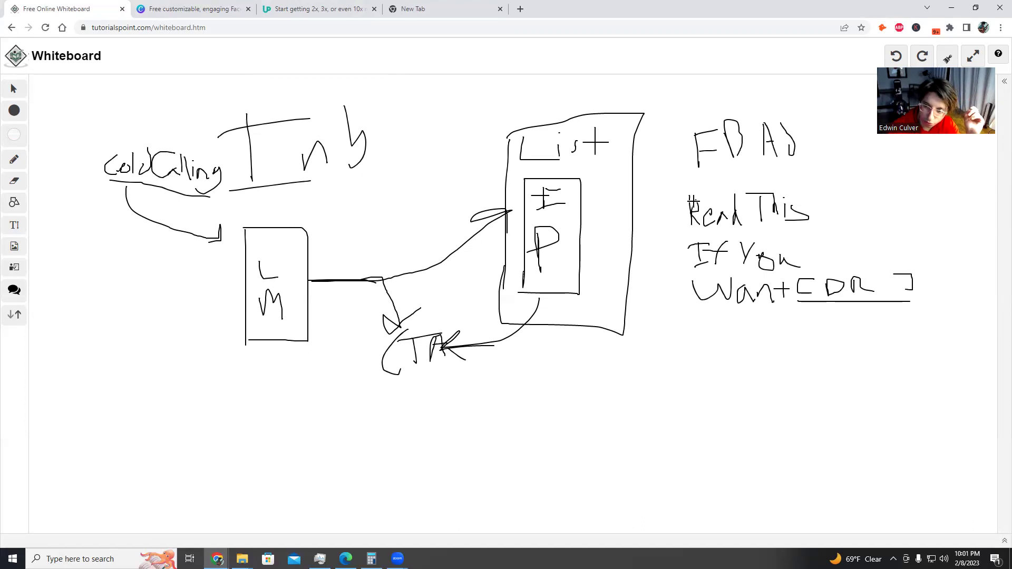
# - Draw a small box containing the letter C just before the "Read This" line
pyautogui.moveTo(677, 193)
pyautogui.mouseDown()
pyautogui.moveTo(647, 210)
pyautogui.moveTo(683, 228)
pyautogui.moveTo(684, 194)
pyautogui.mouseUp()
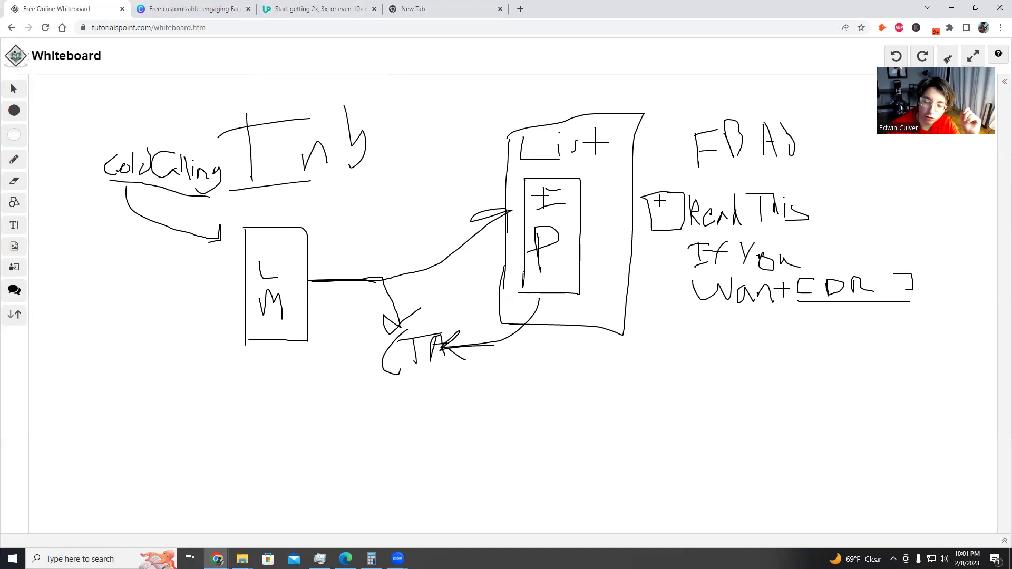
pyautogui.moveTo(671, 201)
pyautogui.mouseDown()
pyautogui.moveTo(660, 209)
pyautogui.moveTo(673, 223)
pyautogui.mouseUp()
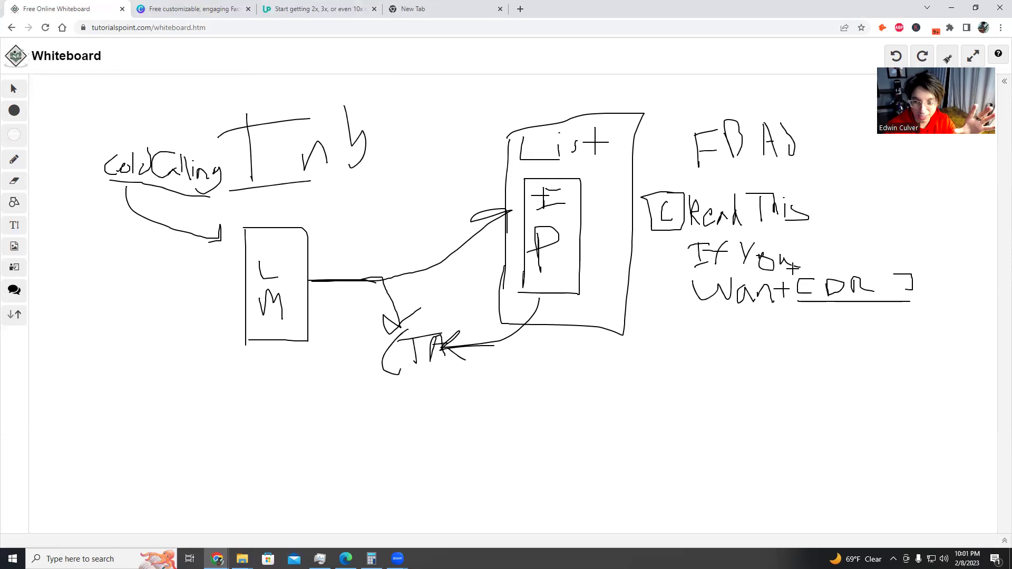
# - Switch to Canva and examine the Facebook post templates for layouts and headline styles suited to an ad image
pyautogui.click(232, 9)
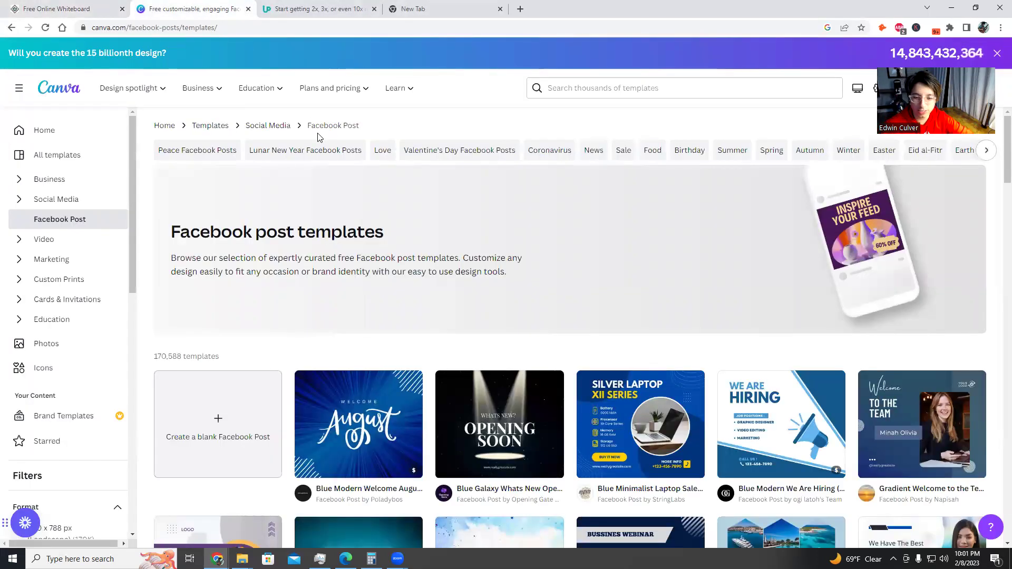
pyautogui.scroll(-3, 473, 185)
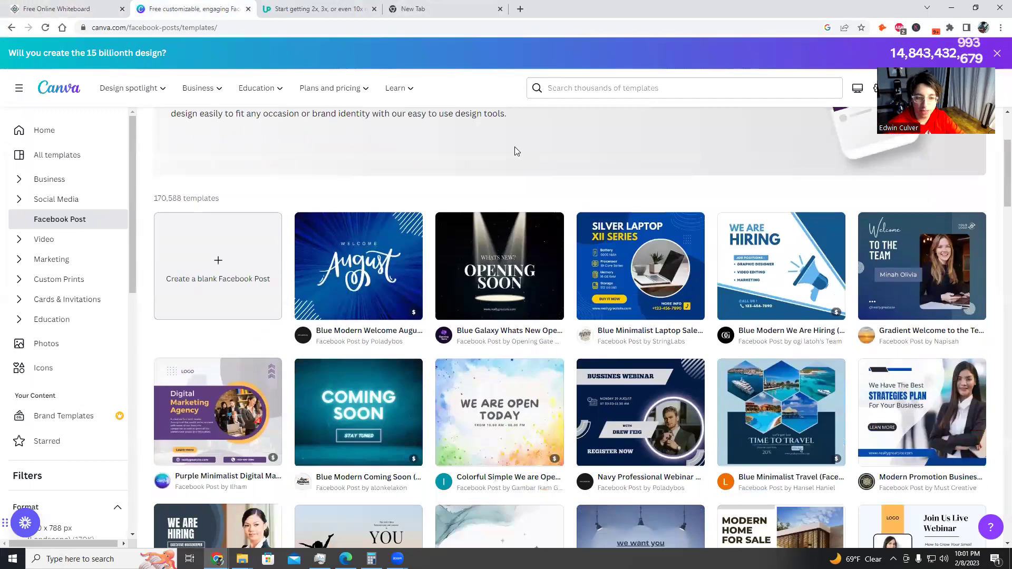
pyautogui.scroll(-2, 515, 147)
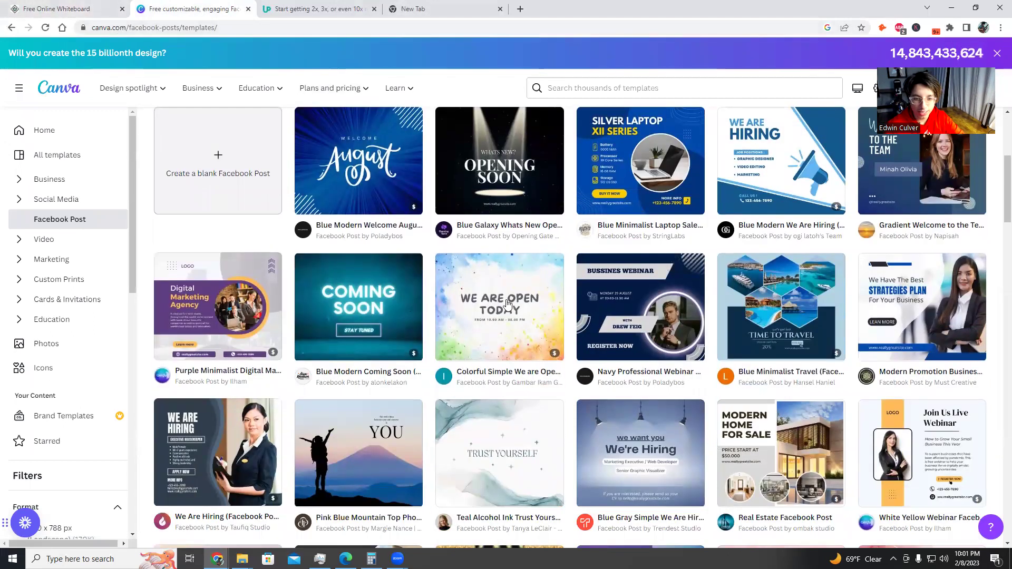
pyautogui.scroll(-1, 508, 305)
pyautogui.scroll(5, 712, 180)
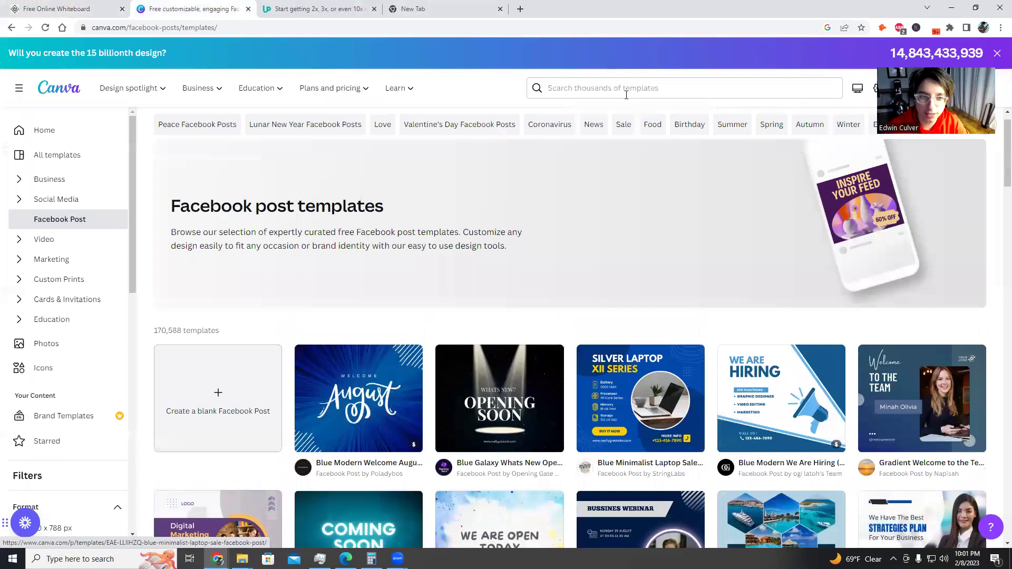
pyautogui.scroll(1, 344, 104)
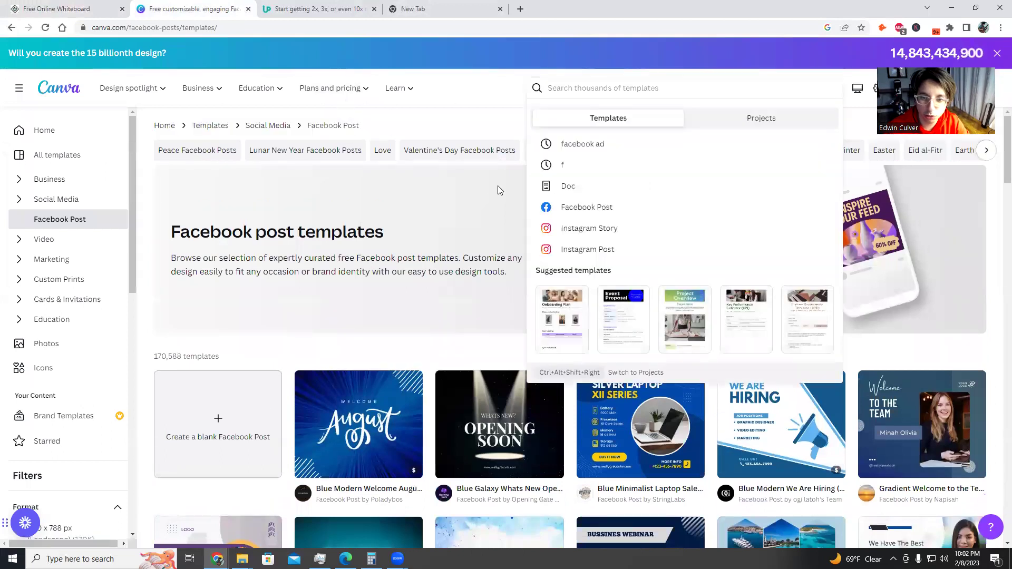
pyautogui.click(509, 97)
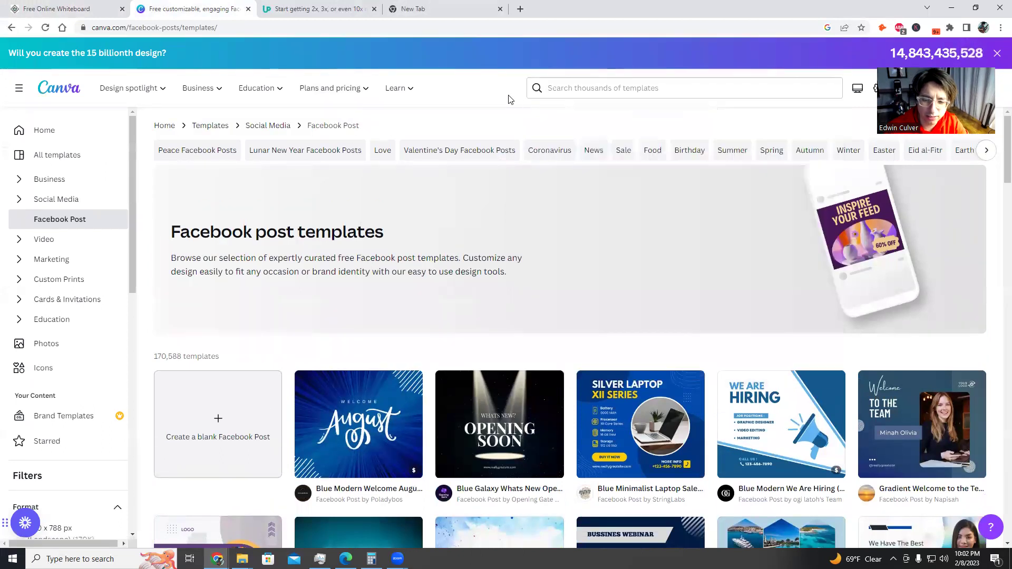
pyautogui.scroll(-1, 565, 227)
pyautogui.scroll(-2, 564, 223)
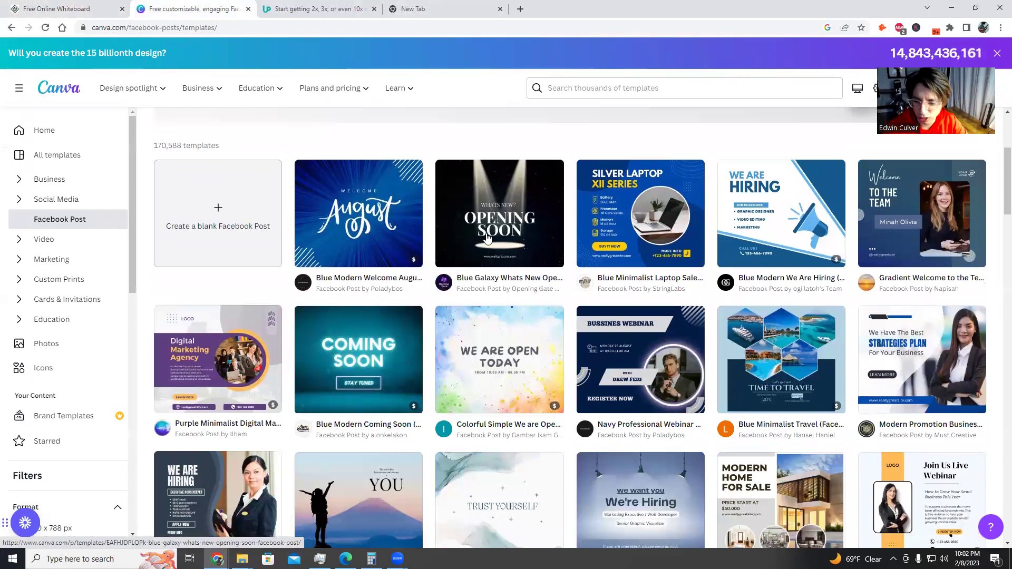
pyautogui.scroll(-3, 582, 287)
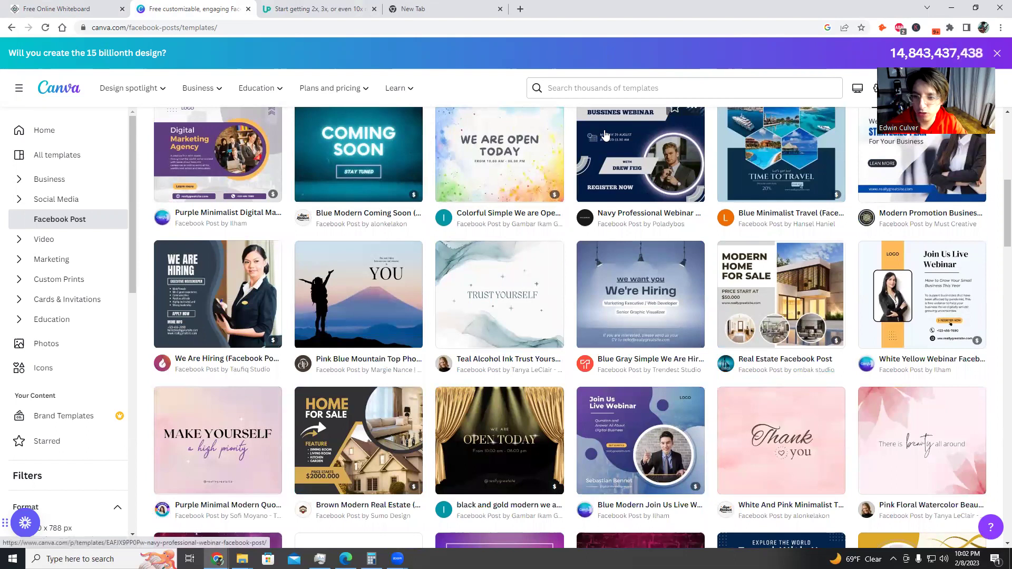
pyautogui.scroll(4, 605, 136)
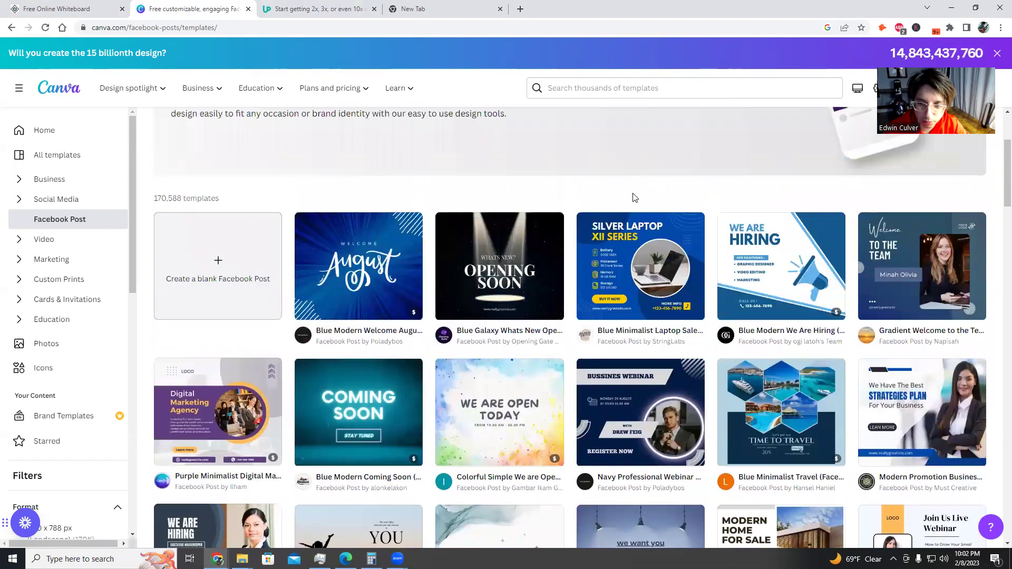
pyautogui.scroll(-2, 574, 177)
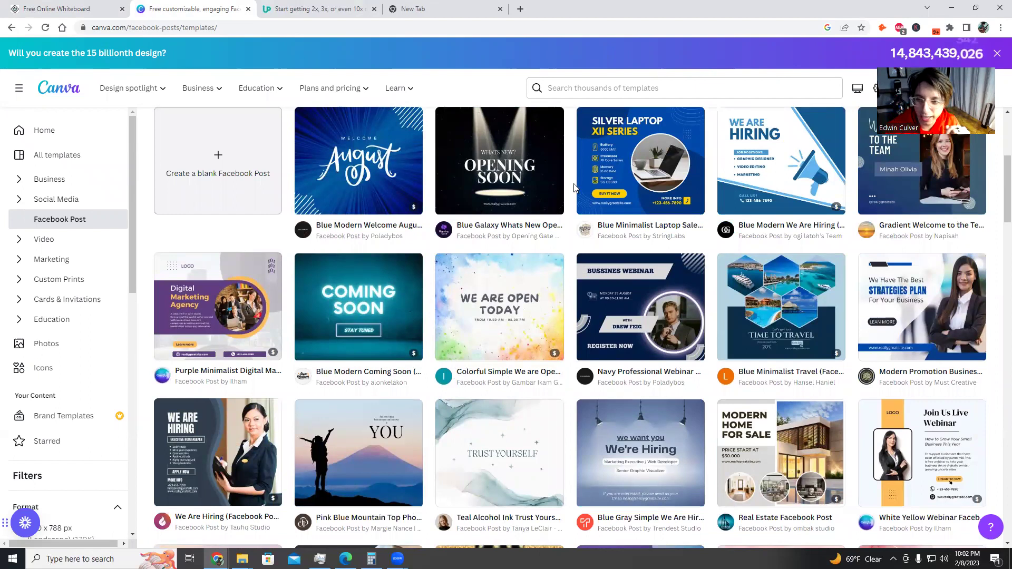
pyautogui.moveTo(834, 158)
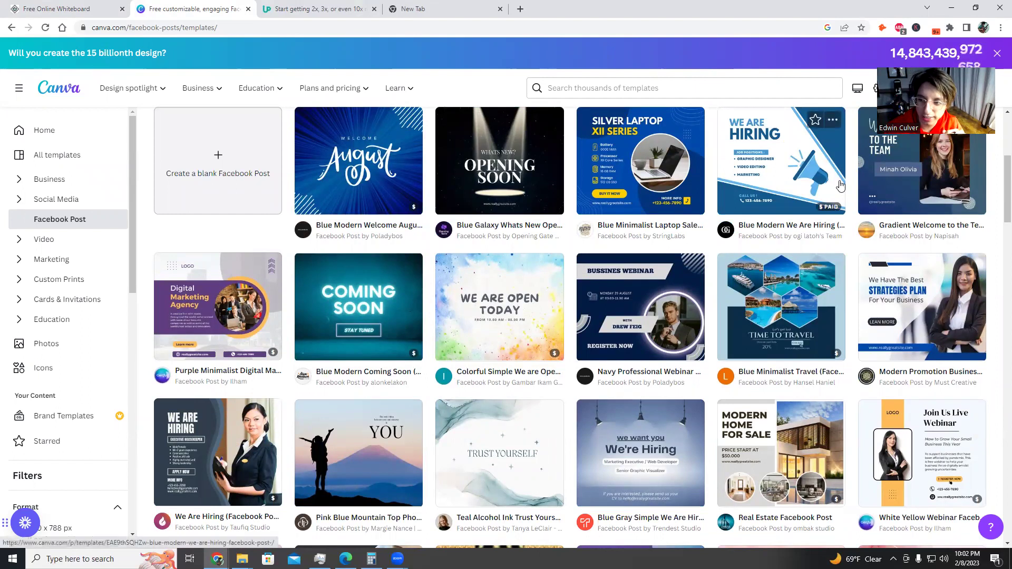
pyautogui.scroll(-3, 575, 290)
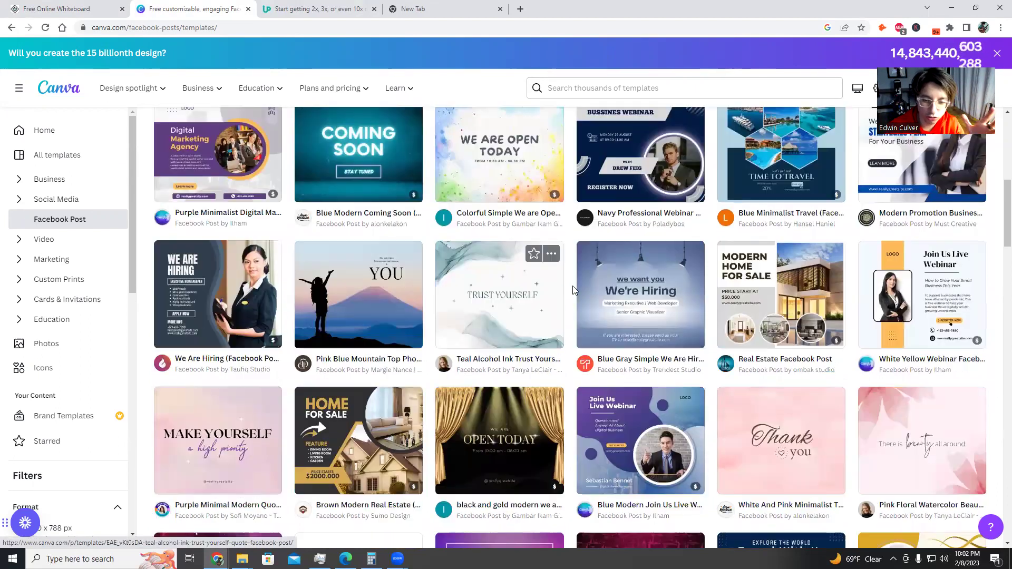
pyautogui.scroll(-2, 575, 290)
pyautogui.scroll(-2, 575, 290)
pyautogui.scroll(6, 580, 295)
pyautogui.scroll(2, 588, 299)
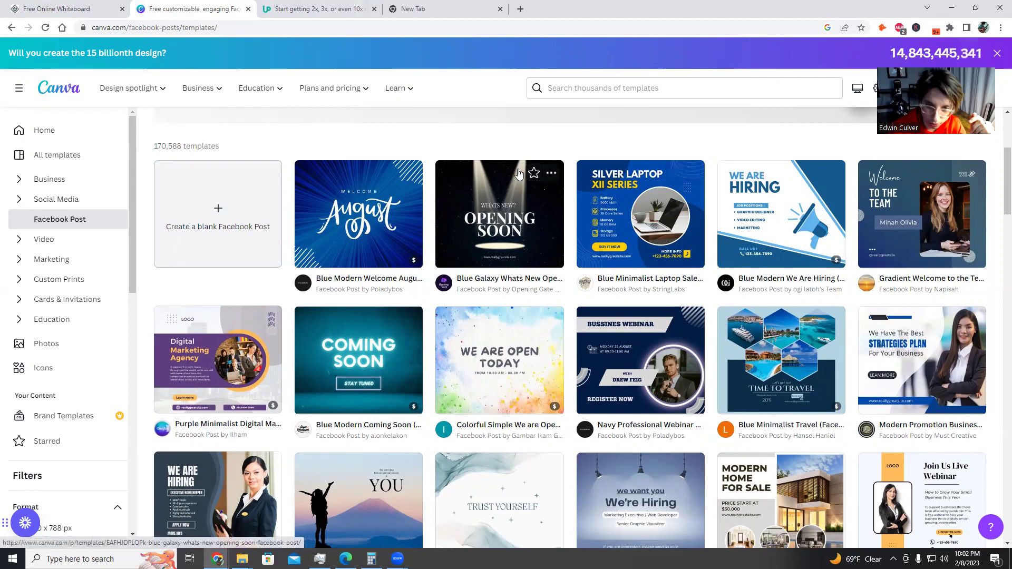
pyautogui.scroll(-1, 534, 232)
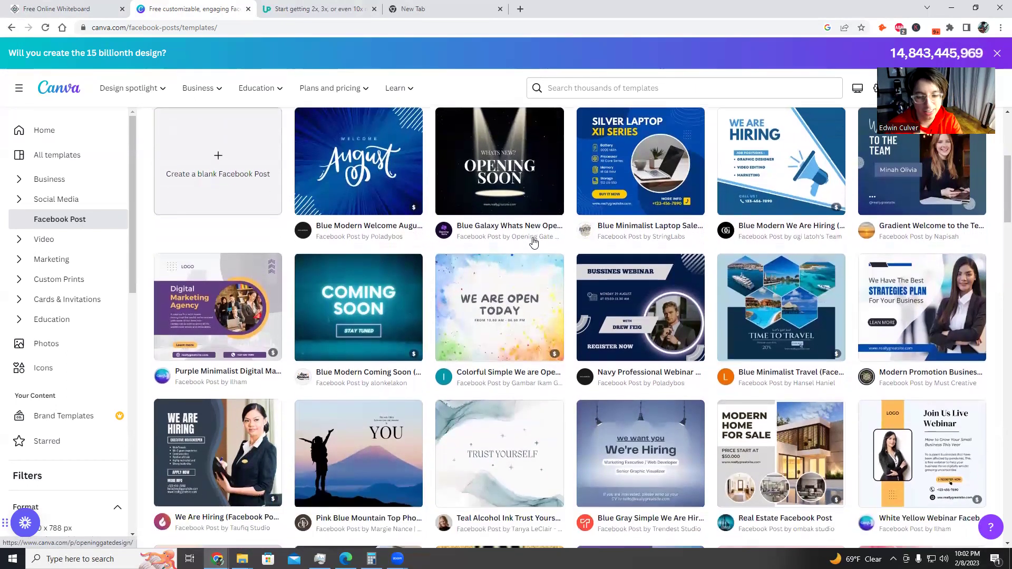
pyautogui.scroll(-3, 534, 243)
pyautogui.scroll(-7, 535, 246)
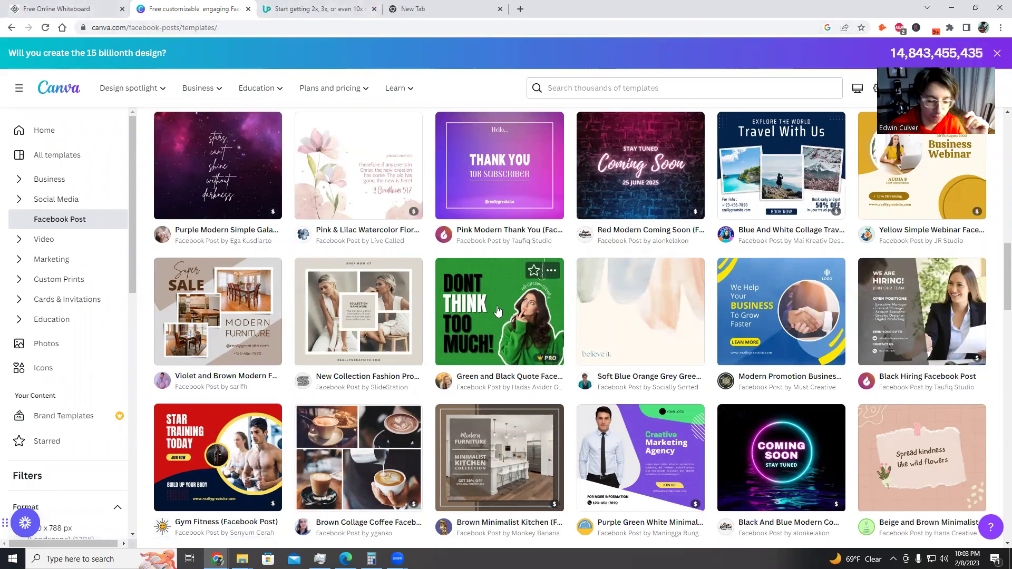
pyautogui.scroll(-1, 500, 295)
# - Check the FB AD notes on the whiteboard, then return to Canva and compare bold-headline, gym and business templates with the opening rows
pyautogui.click(119, 7)
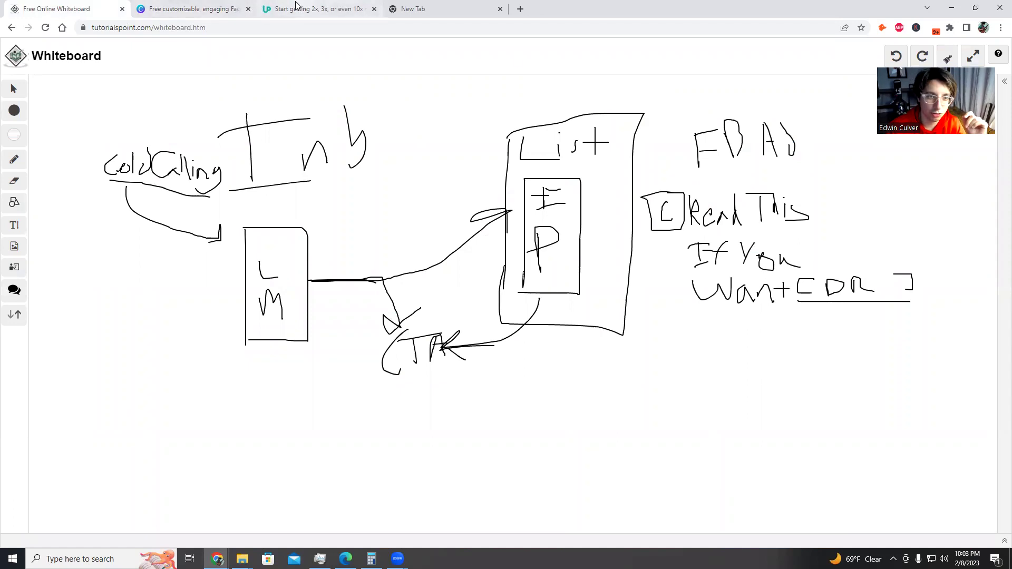
pyautogui.click(197, 7)
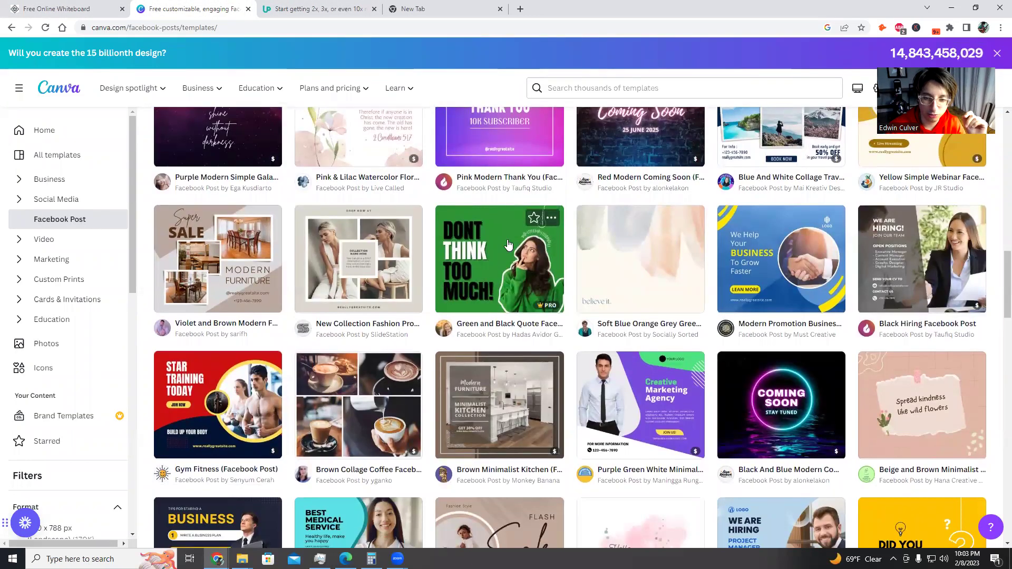
pyautogui.scroll(-2, 482, 269)
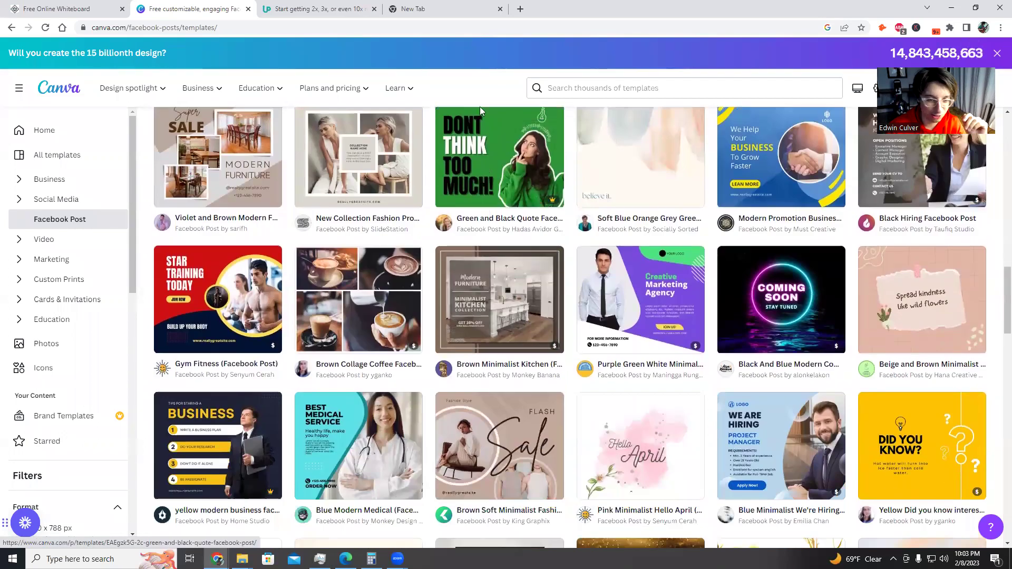
pyautogui.scroll(2, 480, 111)
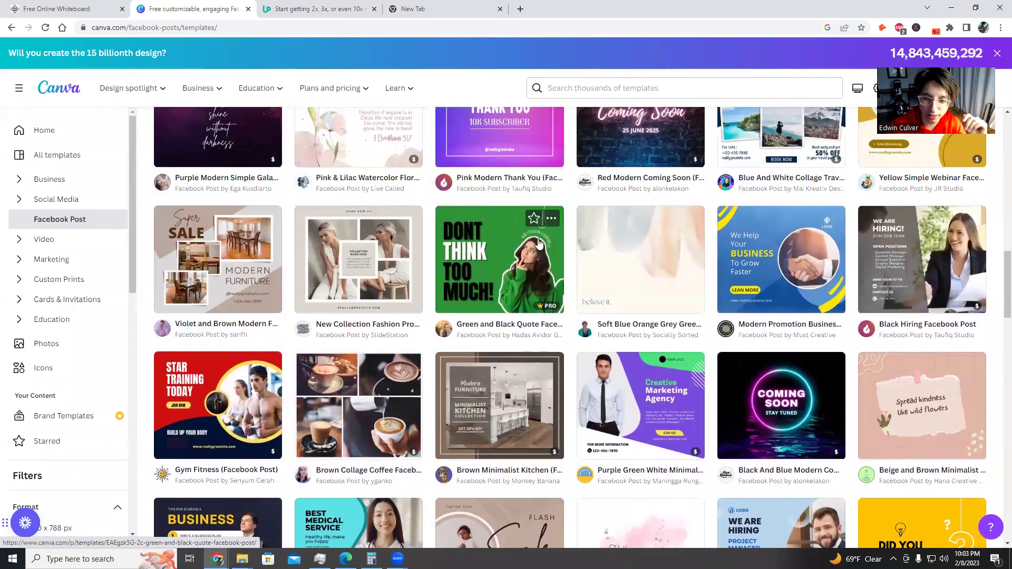
pyautogui.scroll(-1, 285, 327)
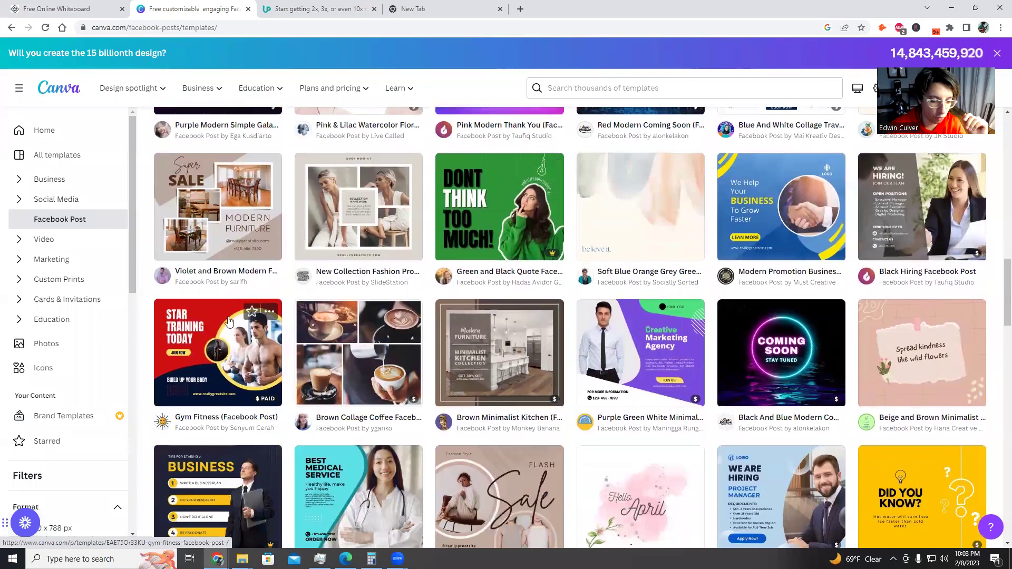
pyautogui.scroll(-3, 229, 321)
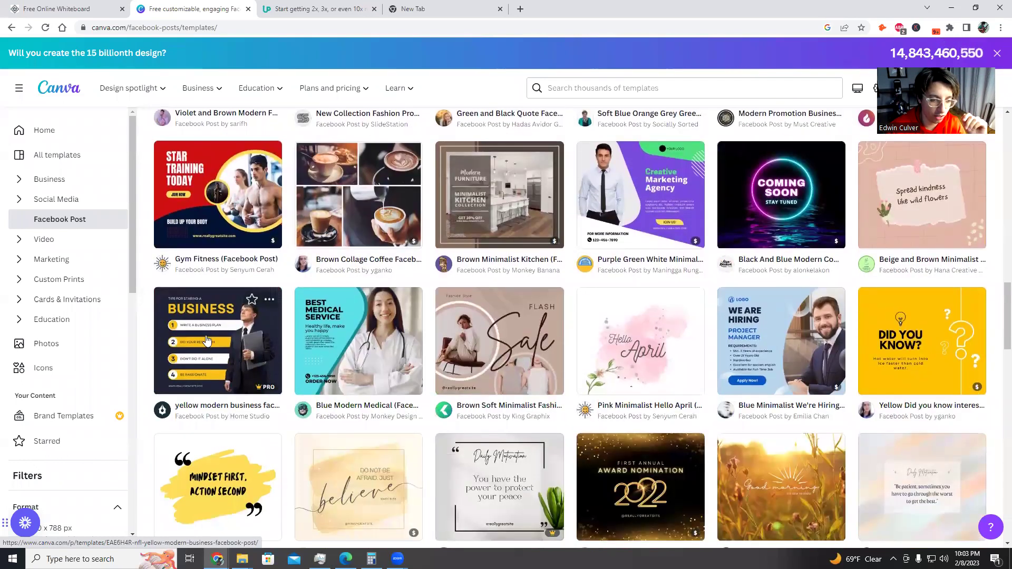
pyautogui.scroll(5, 241, 220)
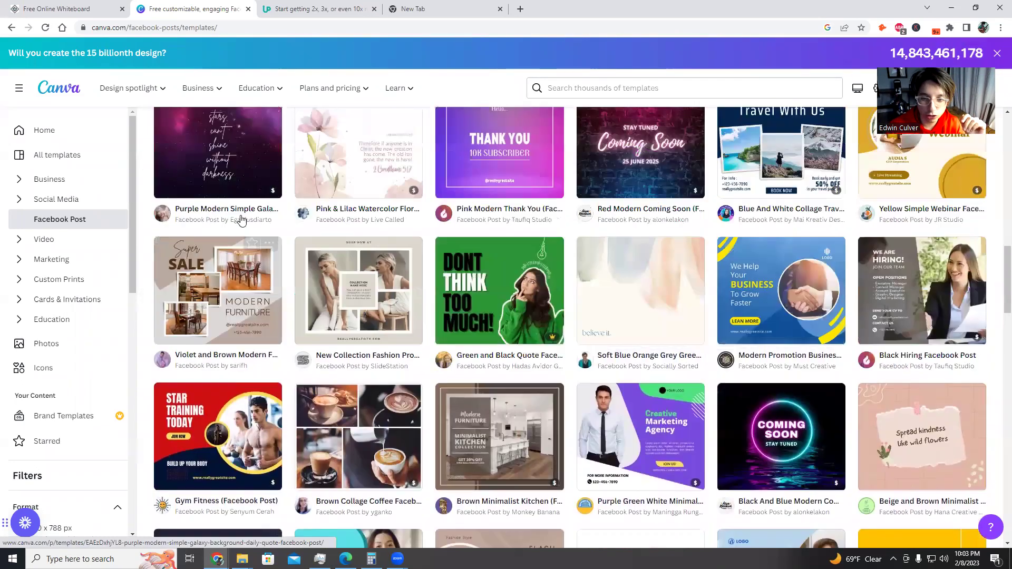
pyautogui.scroll(10, 451, 290)
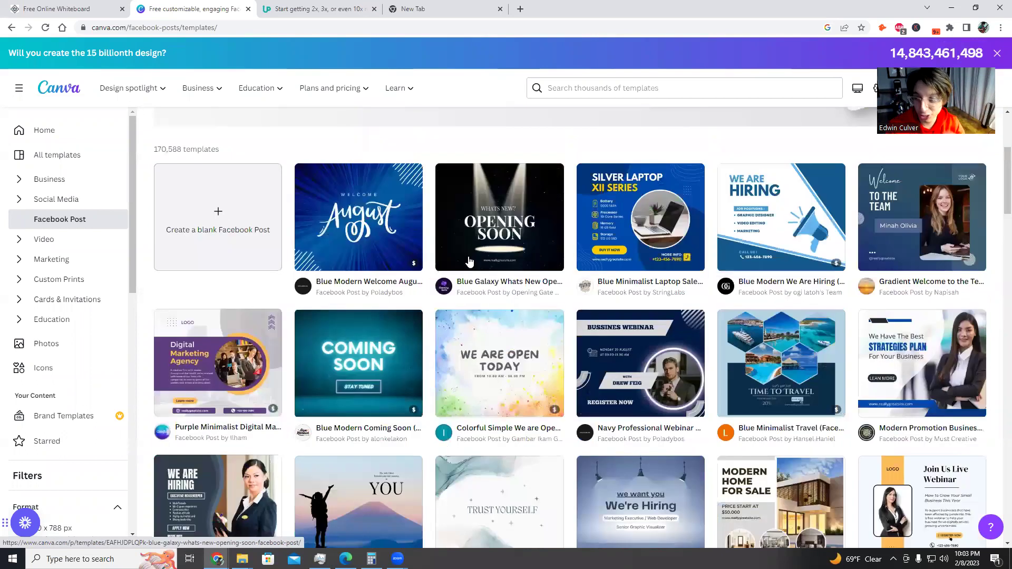
pyautogui.scroll(1, 469, 262)
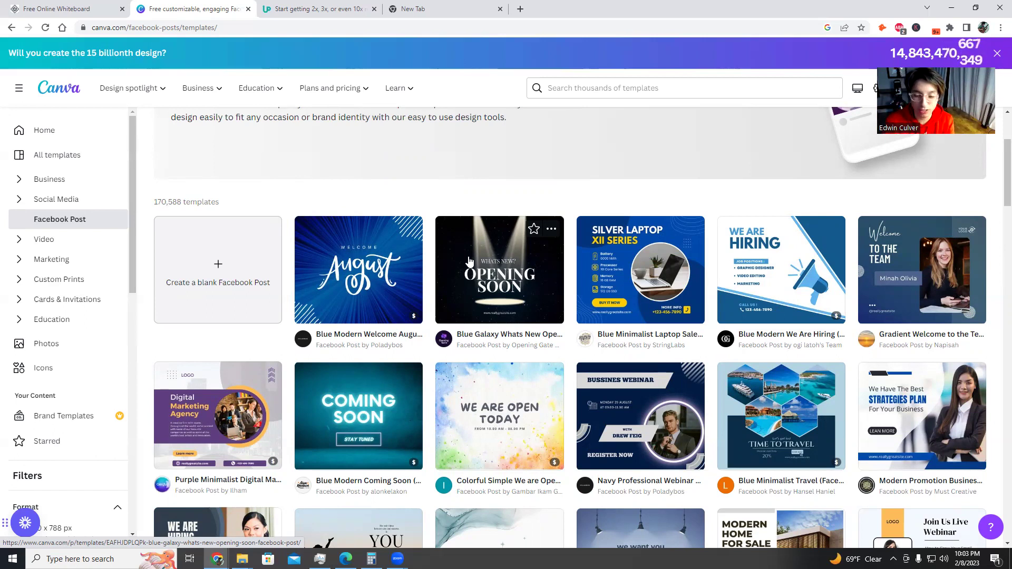
pyautogui.scroll(-9, 548, 357)
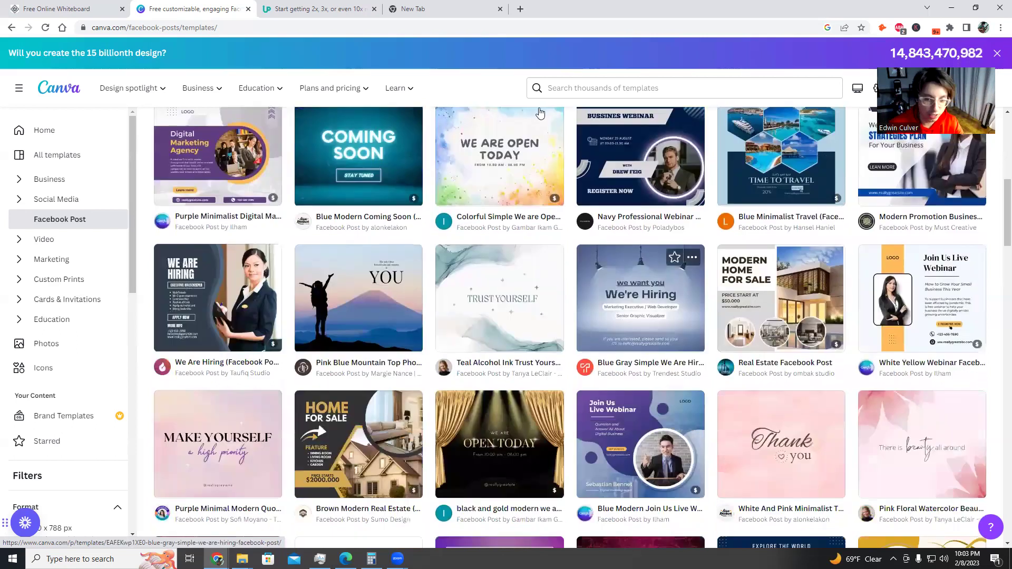
pyautogui.scroll(10, 547, 357)
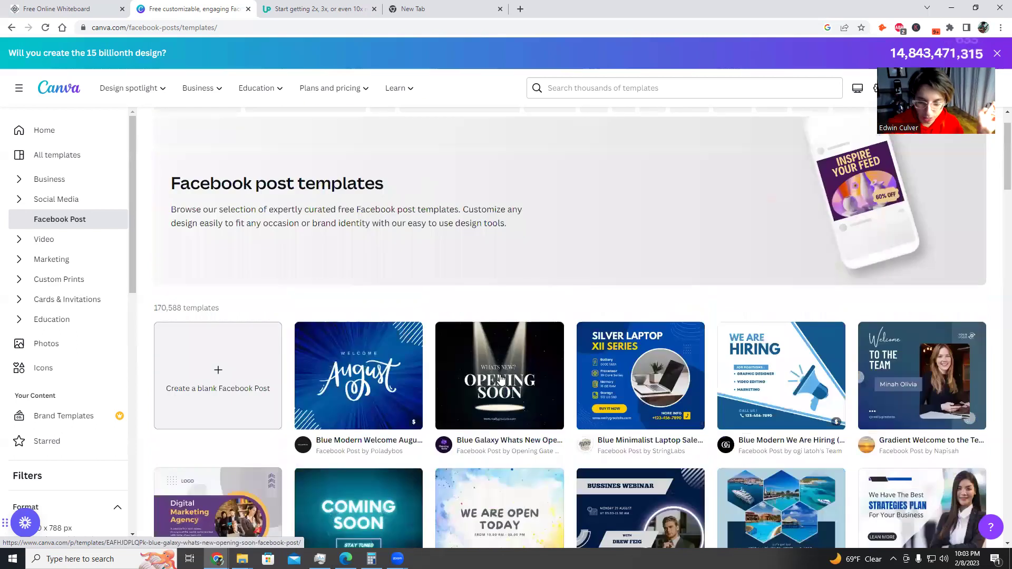
# - Browse further down the Canva Facebook post templates, comparing gym, business and bold-quote designs, and return to the start of the page
pyautogui.scroll(-11, 501, 380)
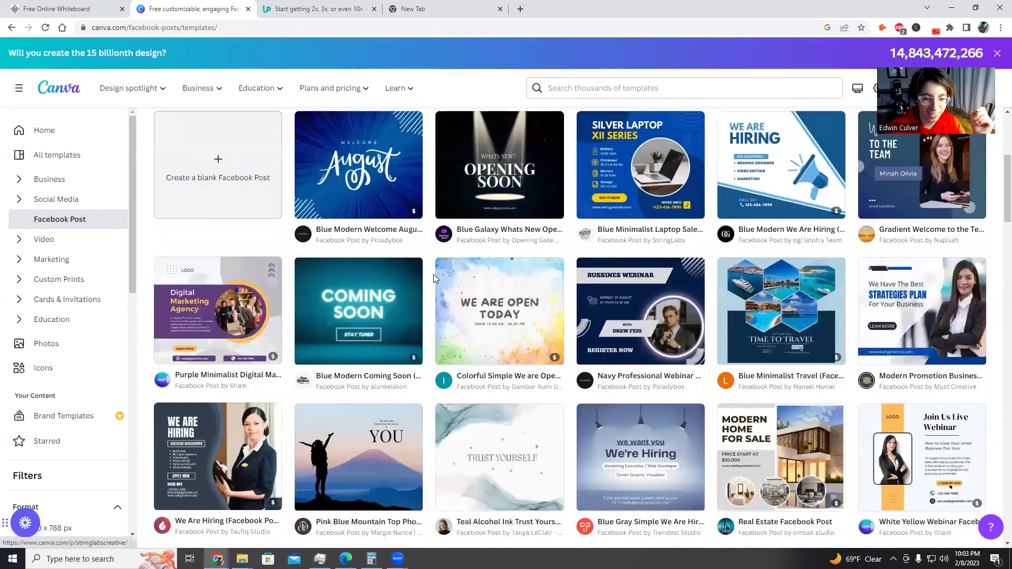
pyautogui.scroll(-4, 301, 394)
pyautogui.scroll(-4, 184, 428)
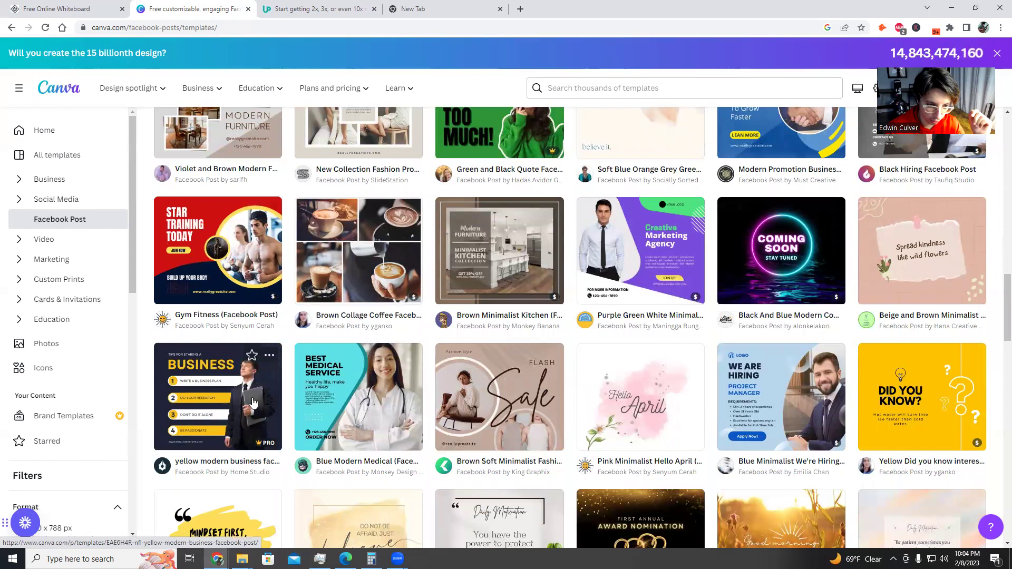
pyautogui.scroll(5, 280, 406)
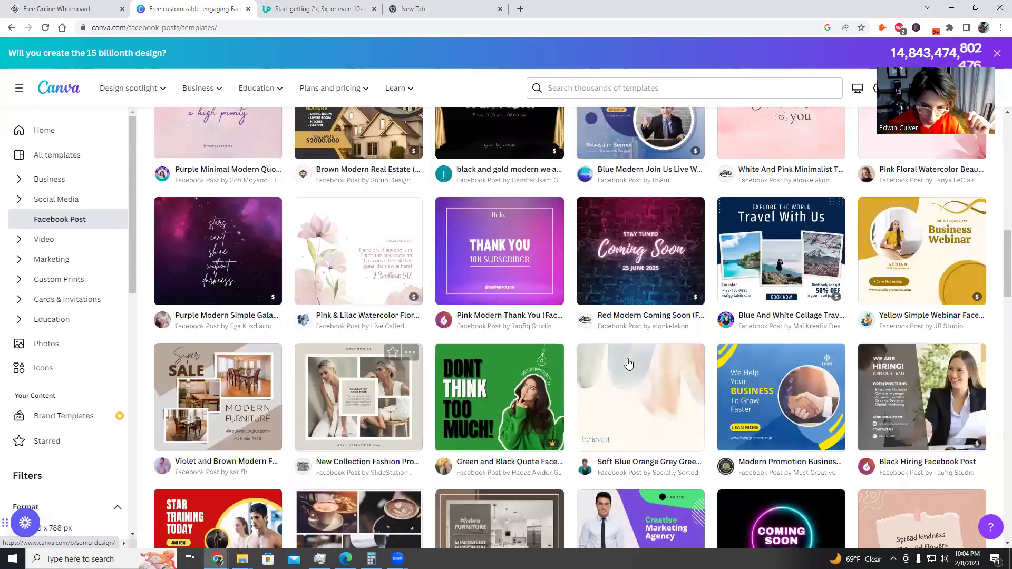
pyautogui.scroll(-1, 514, 371)
pyautogui.scroll(4, 506, 369)
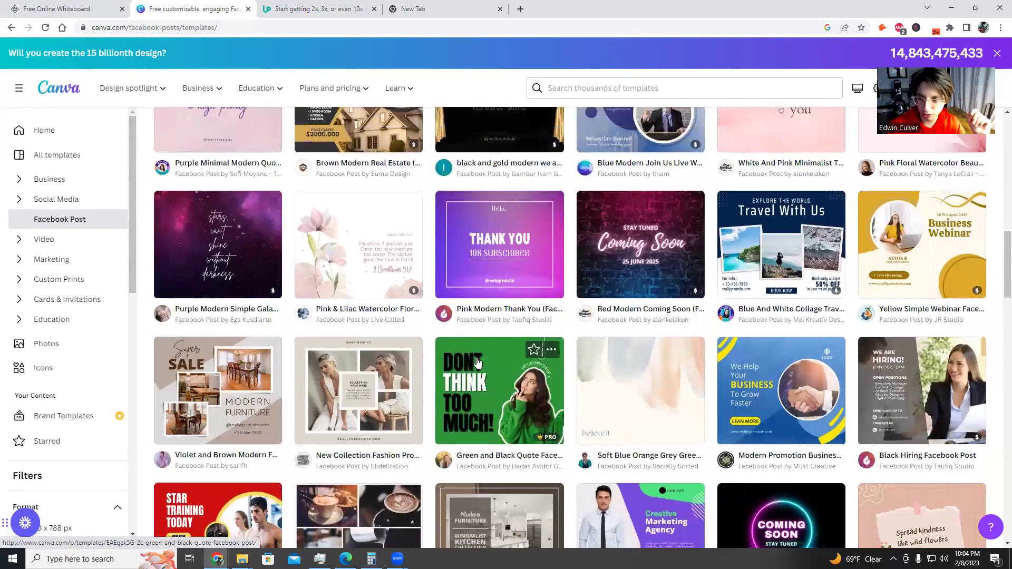
pyautogui.scroll(13, 484, 359)
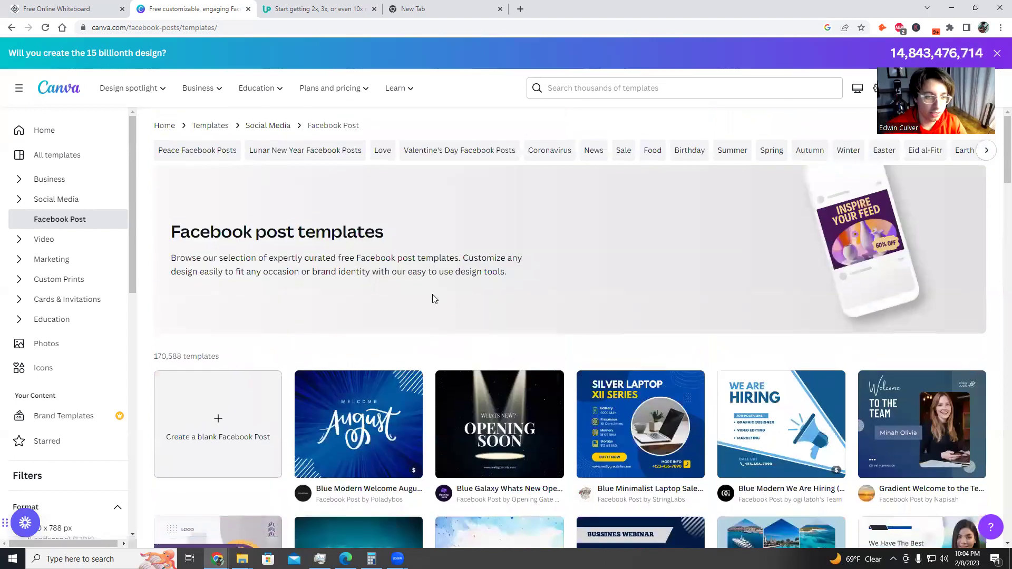
# - On the whiteboard, draw a curved arrow down from the "If You Want" ad copy and handwrite "Lead Form" beneath it
pyautogui.click(112, 10)
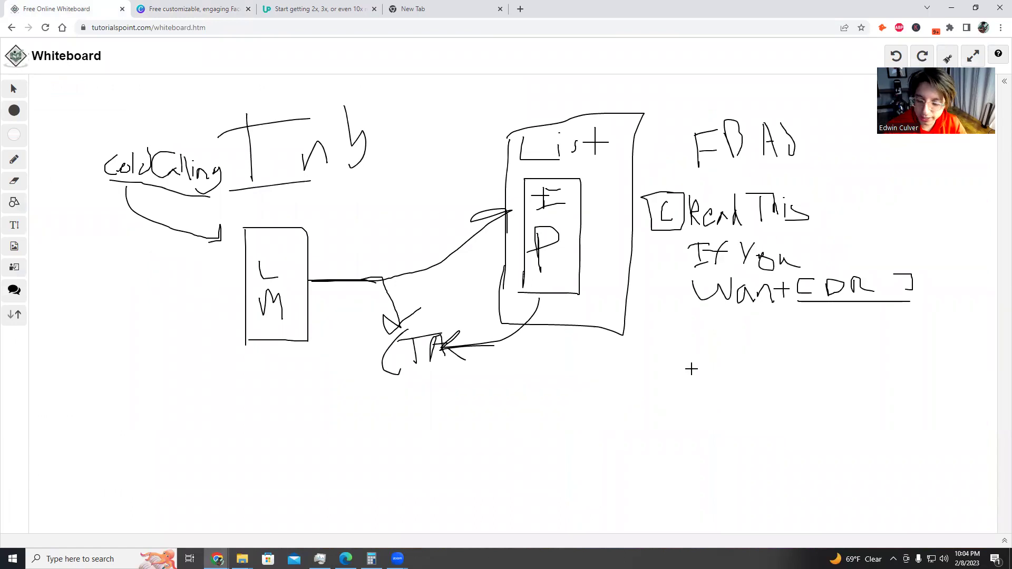
pyautogui.moveTo(686, 241)
pyautogui.mouseDown()
pyautogui.moveTo(686, 319)
pyautogui.moveTo(711, 342)
pyautogui.moveTo(732, 334)
pyautogui.mouseUp()
pyautogui.moveTo(700, 404); pyautogui.dragTo(737, 401)
pyautogui.moveTo(727, 393)
pyautogui.mouseDown()
pyautogui.moveTo(748, 390)
pyautogui.moveTo(791, 355)
pyautogui.moveTo(799, 395)
pyautogui.moveTo(822, 390)
pyautogui.moveTo(841, 361)
pyautogui.moveTo(846, 382)
pyautogui.moveTo(898, 395)
pyautogui.mouseUp()
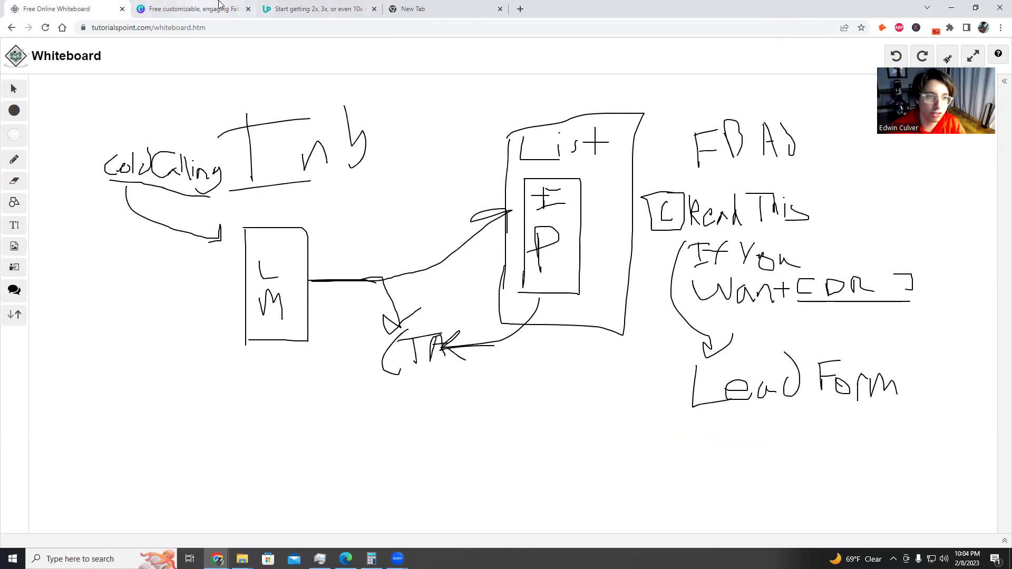
# - Switch back to Canva and review the Facebook post templates down to the gym fitness and business tips designs
pyautogui.click(190, 8)
pyautogui.scroll(-4, 474, 350)
pyautogui.scroll(-6, 477, 351)
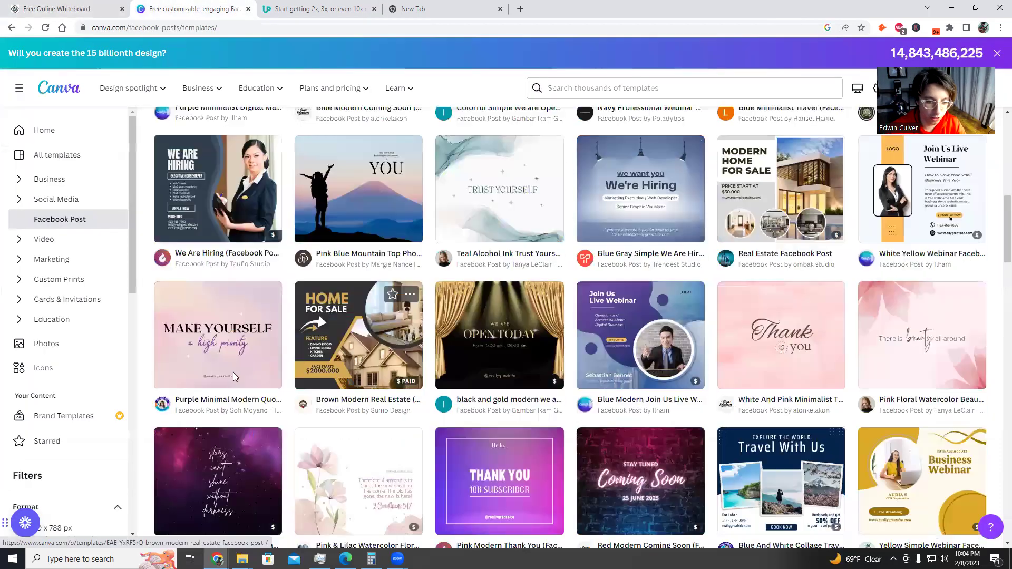
pyautogui.scroll(-10, 263, 182)
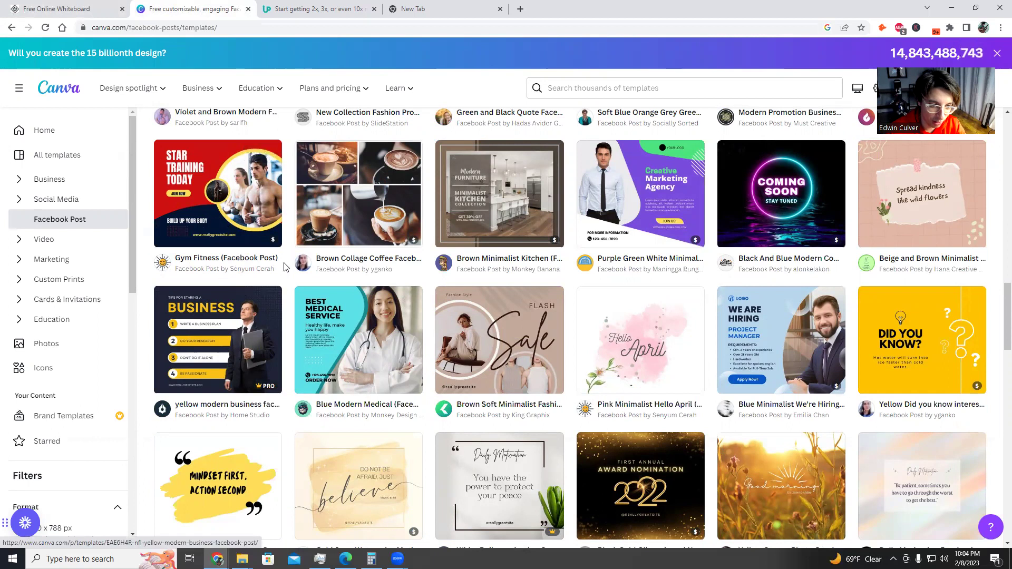
# - On the whiteboard, draw a long curved arrow from "Lead Form" back to the underside of the LM box
pyautogui.click(57, 9)
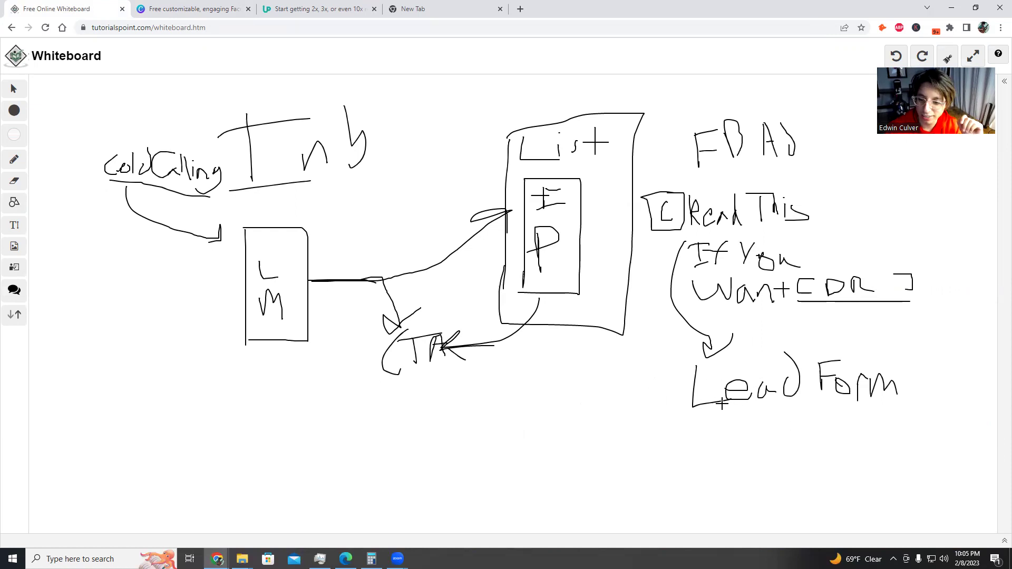
pyautogui.moveTo(687, 402)
pyautogui.mouseDown()
pyautogui.moveTo(552, 429)
pyautogui.moveTo(366, 434)
pyautogui.moveTo(296, 352)
pyautogui.moveTo(314, 356)
pyautogui.mouseUp()
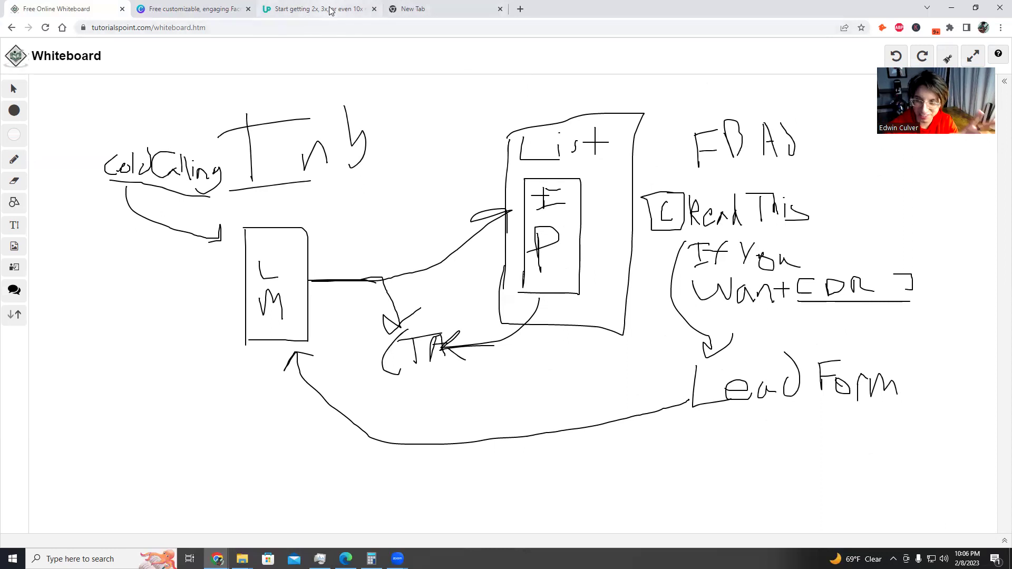
# - Switch to the UpViral trial page and look over its introduction and the customer testimonials section
pyautogui.moveTo(332, 10)
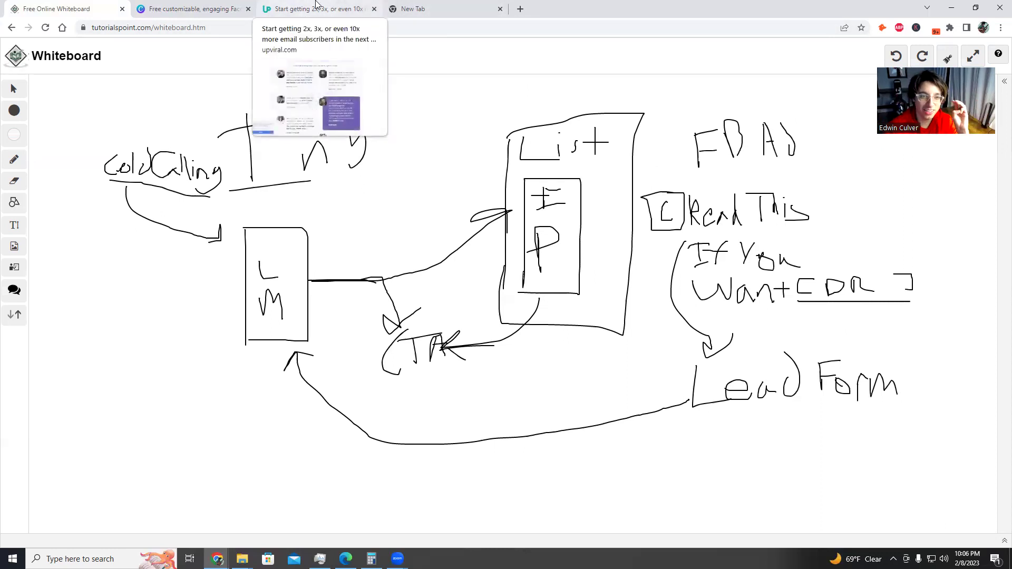
pyautogui.click(317, 4)
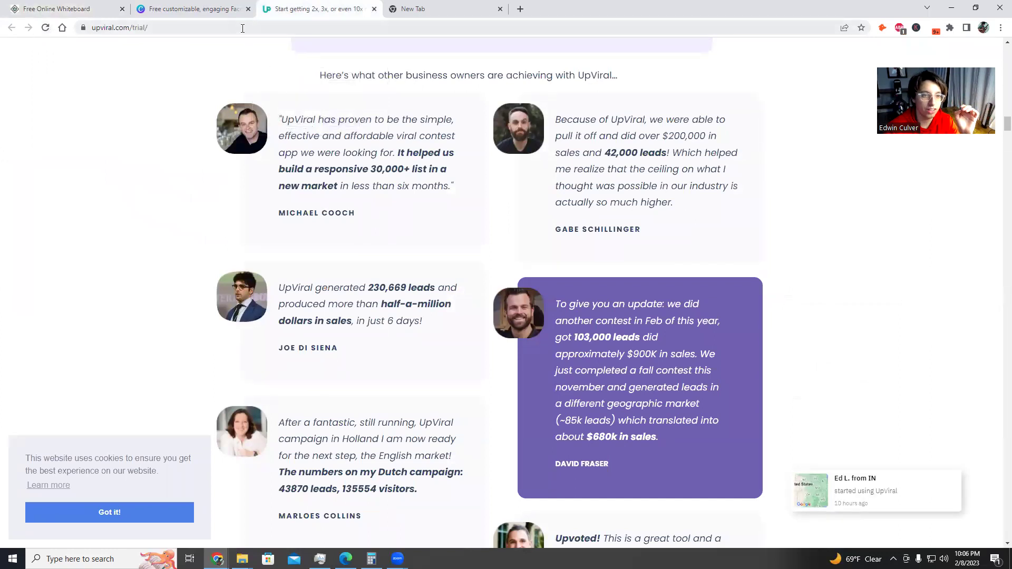
pyautogui.scroll(10, 289, 125)
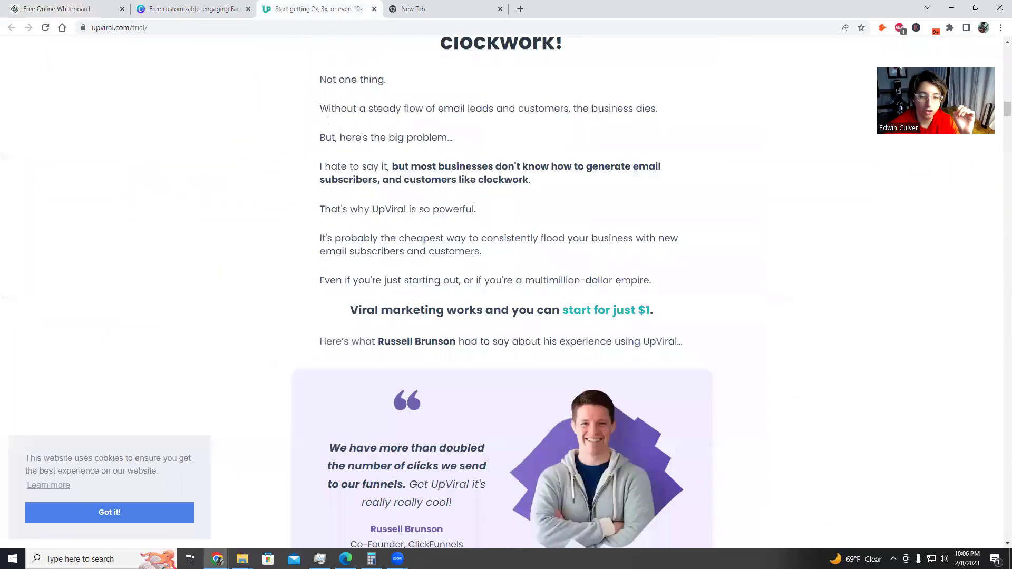
pyautogui.scroll(-10, 327, 121)
# - Load the short link tinyurl.com/viral-referrals in the UpViral browser tab
pyautogui.click(477, 26)
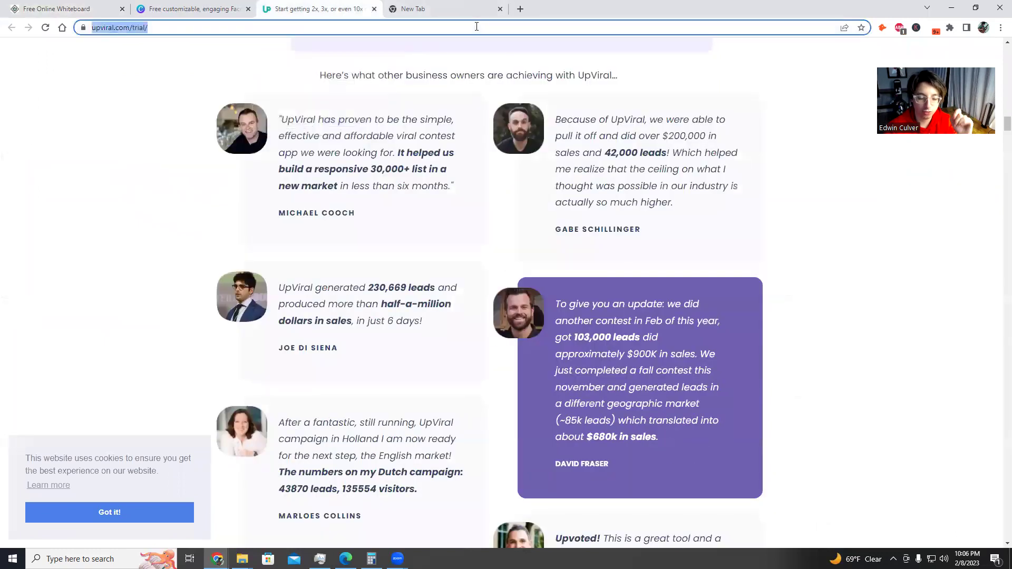
pyautogui.write('tiny')
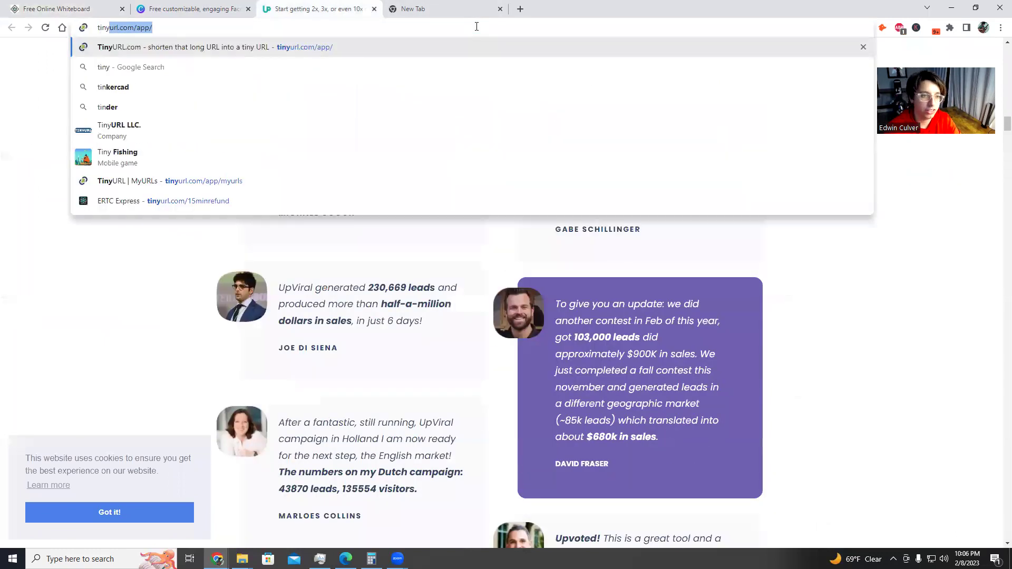
pyautogui.write('url.com/')
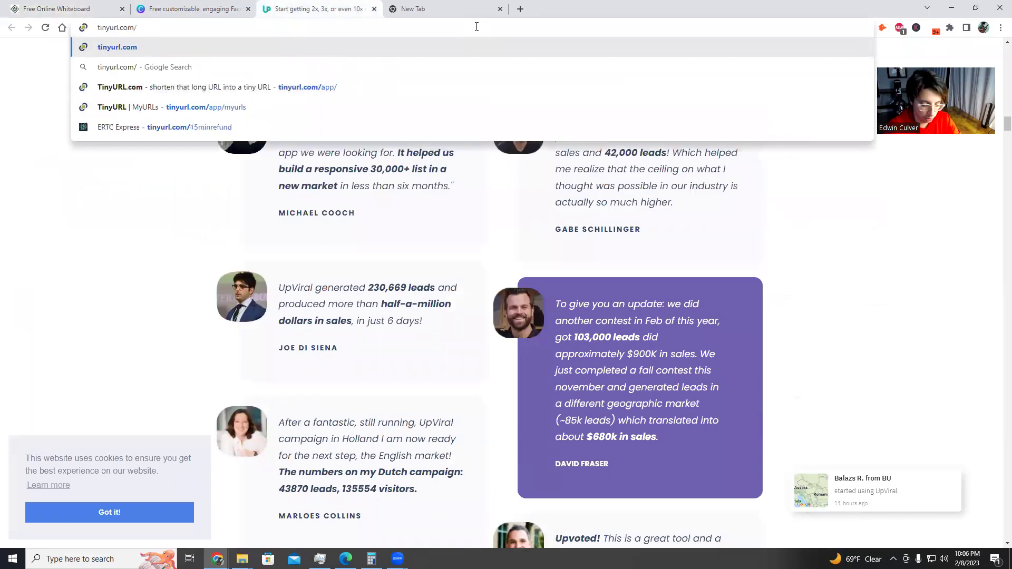
pyautogui.write('viral')
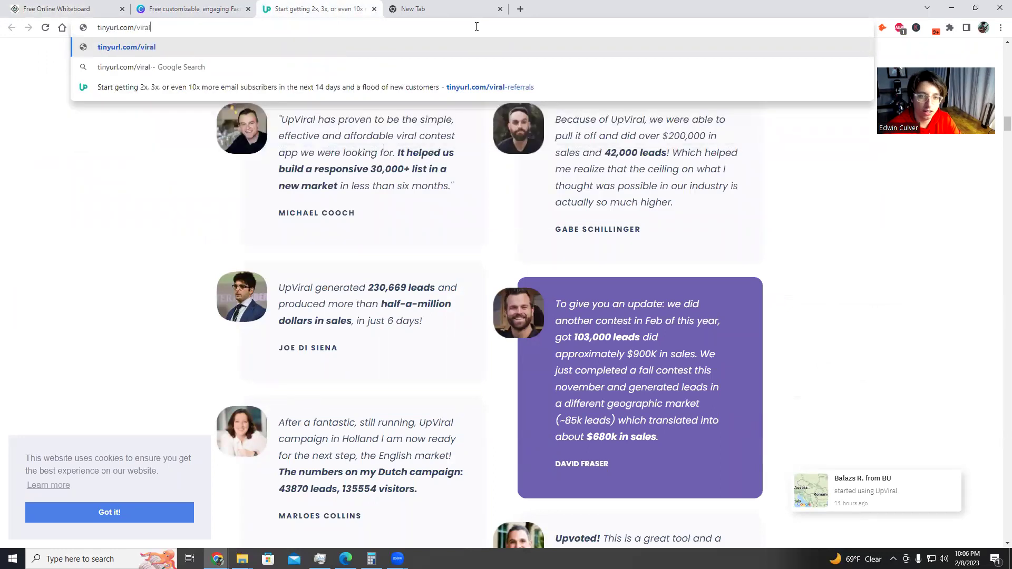
pyautogui.write('-referrals')
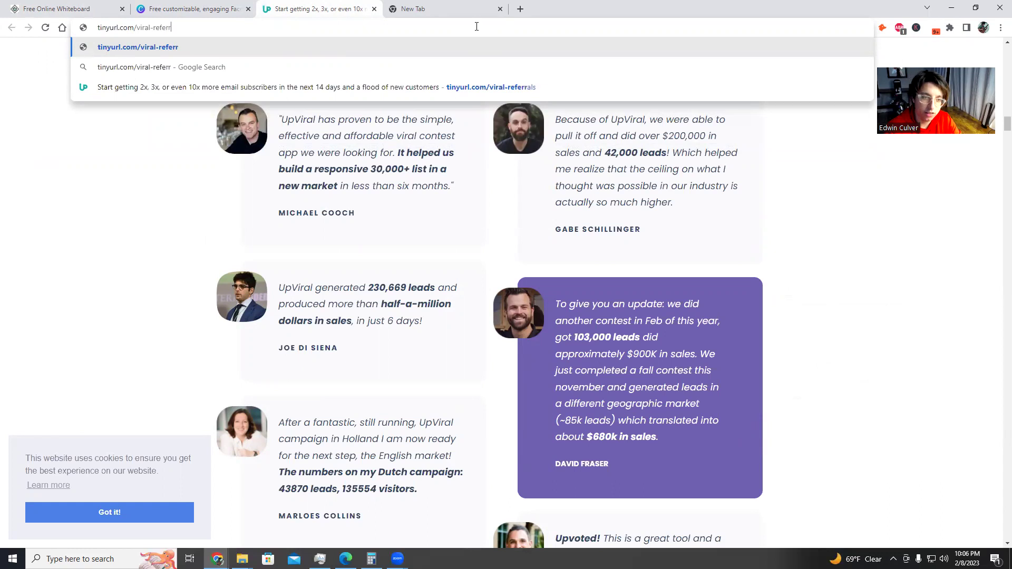
pyautogui.press('Return')
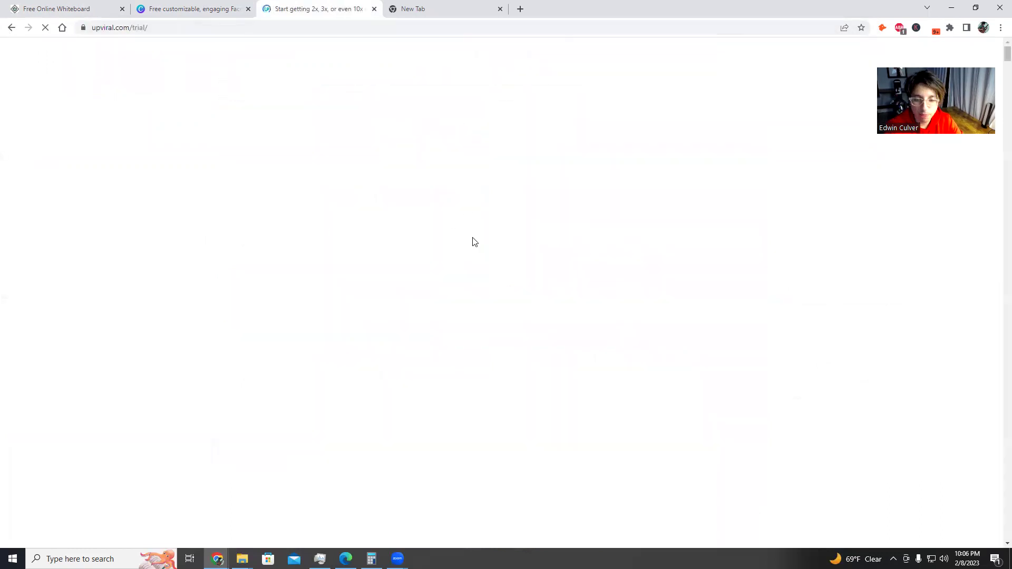
# - Read the UpViral customer testimonials, highlighting the passages on list growth, leads generated and sales
pyautogui.scroll(-18, 452, 262)
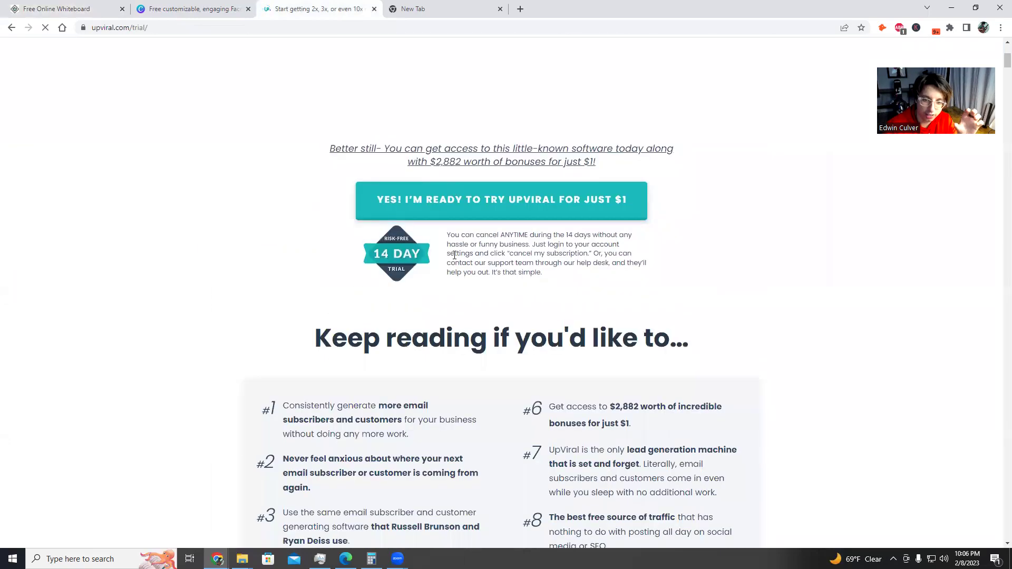
pyautogui.scroll(-12, 439, 245)
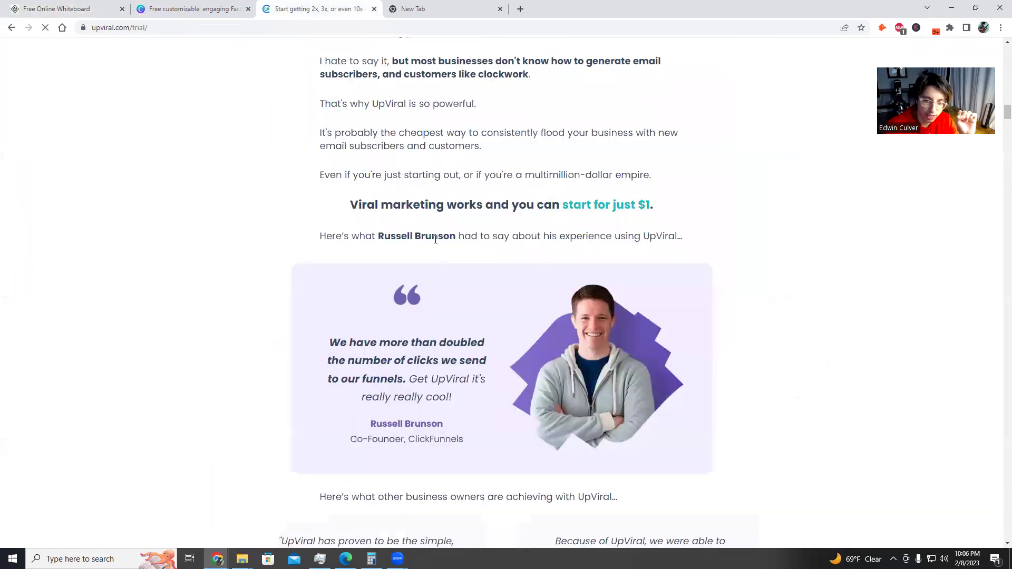
pyautogui.scroll(-1, 435, 241)
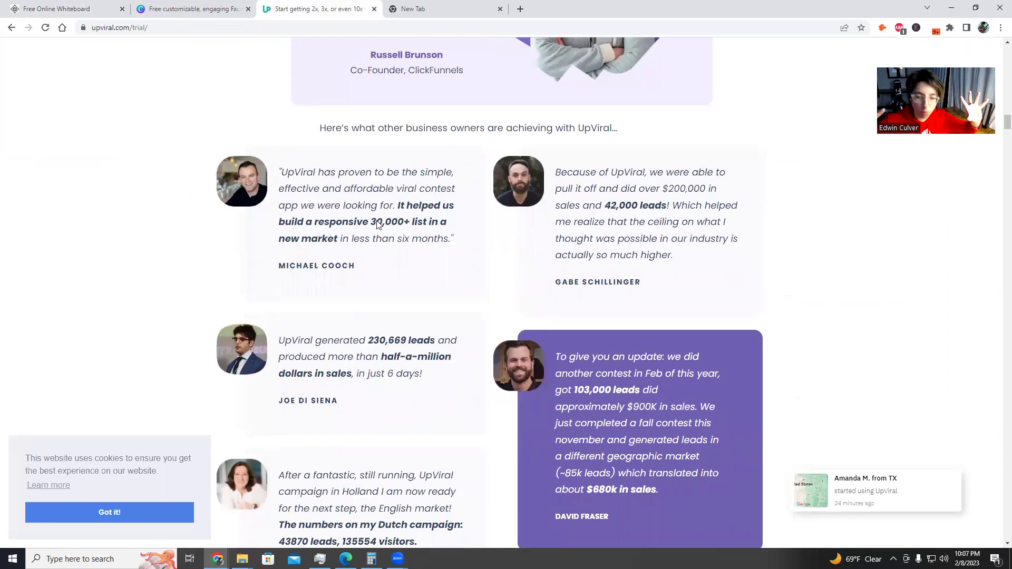
pyautogui.moveTo(318, 205); pyautogui.dragTo(443, 235)
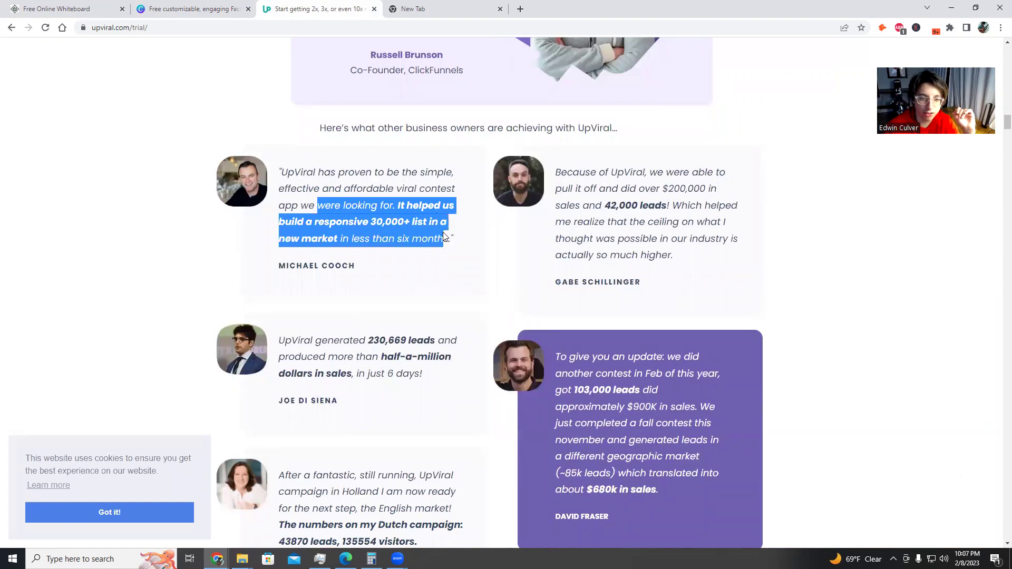
pyautogui.scroll(-2, 397, 257)
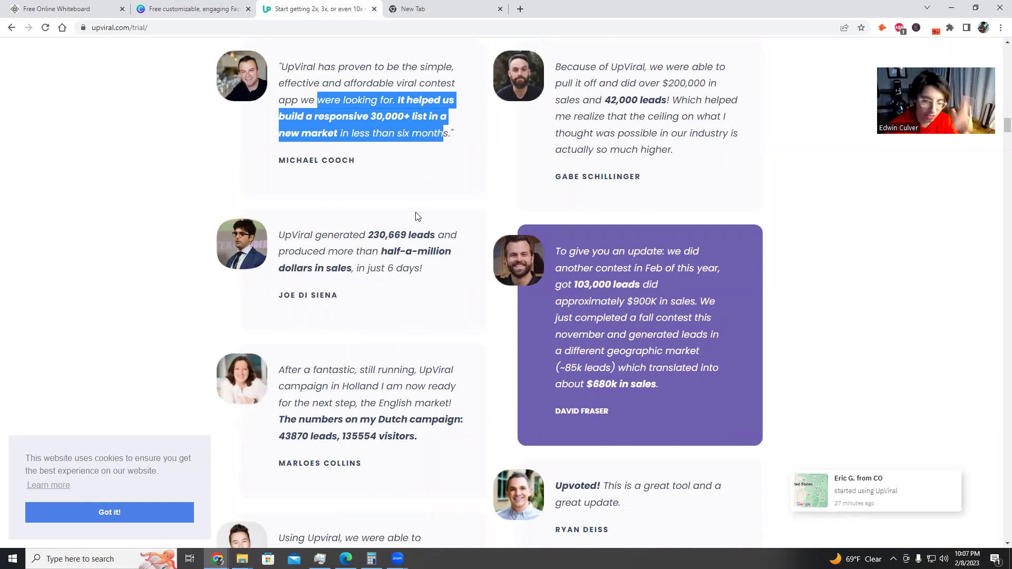
pyautogui.moveTo(351, 241); pyautogui.dragTo(434, 245)
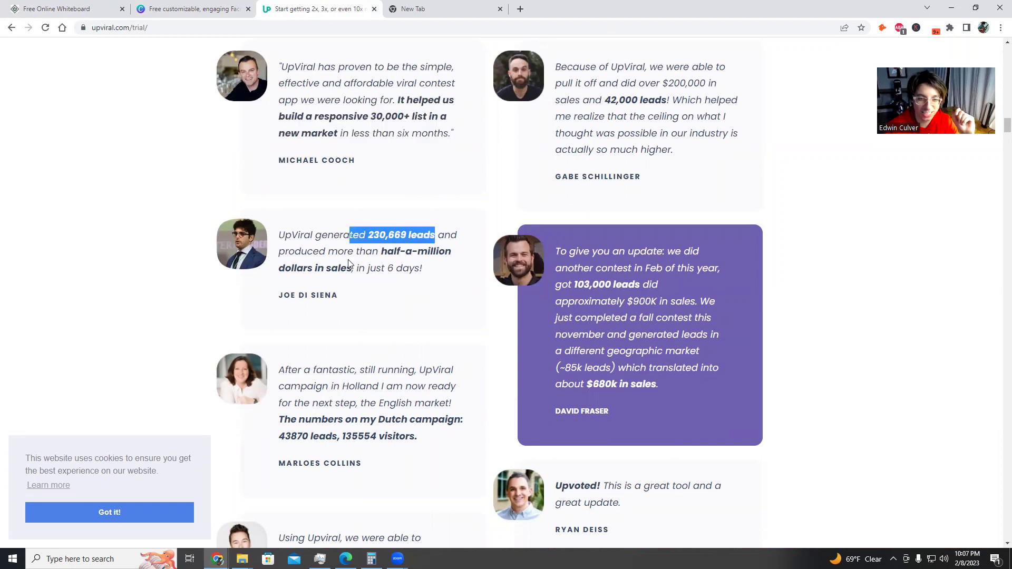
pyautogui.scroll(-1, 366, 264)
pyautogui.moveTo(366, 199); pyautogui.dragTo(441, 226)
pyautogui.scroll(-3, 439, 227)
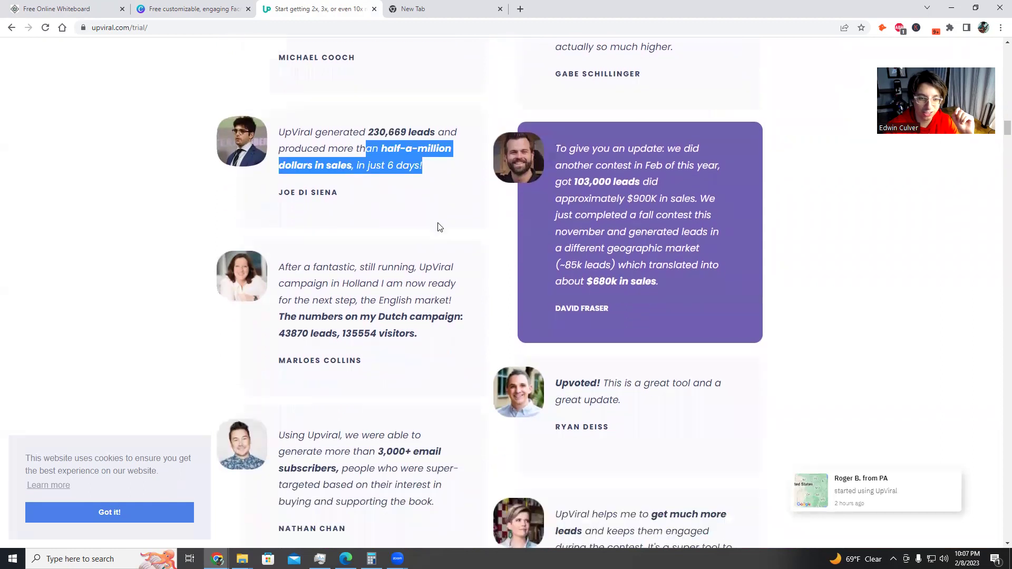
pyautogui.moveTo(297, 228); pyautogui.dragTo(345, 229)
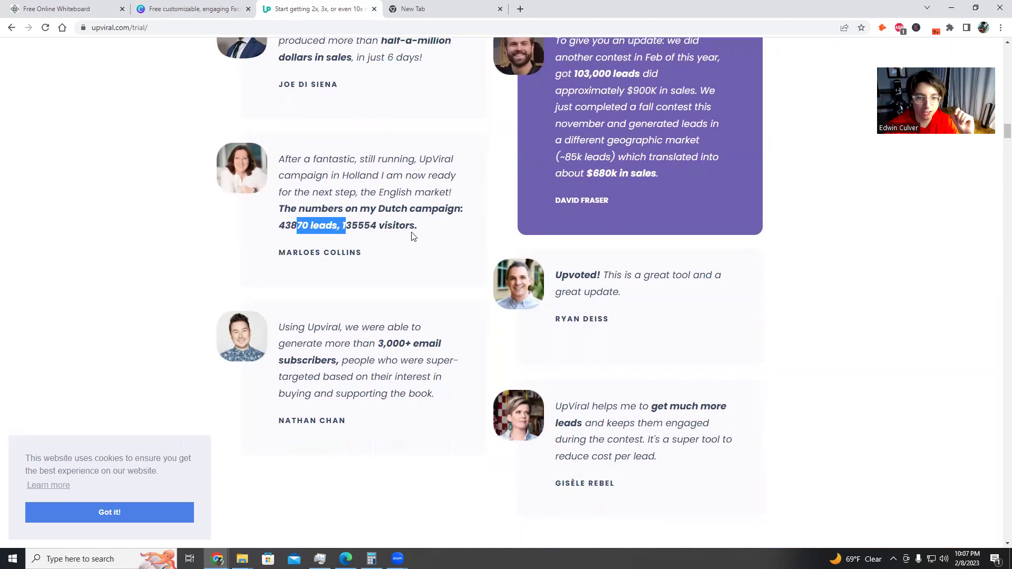
pyautogui.click(379, 222)
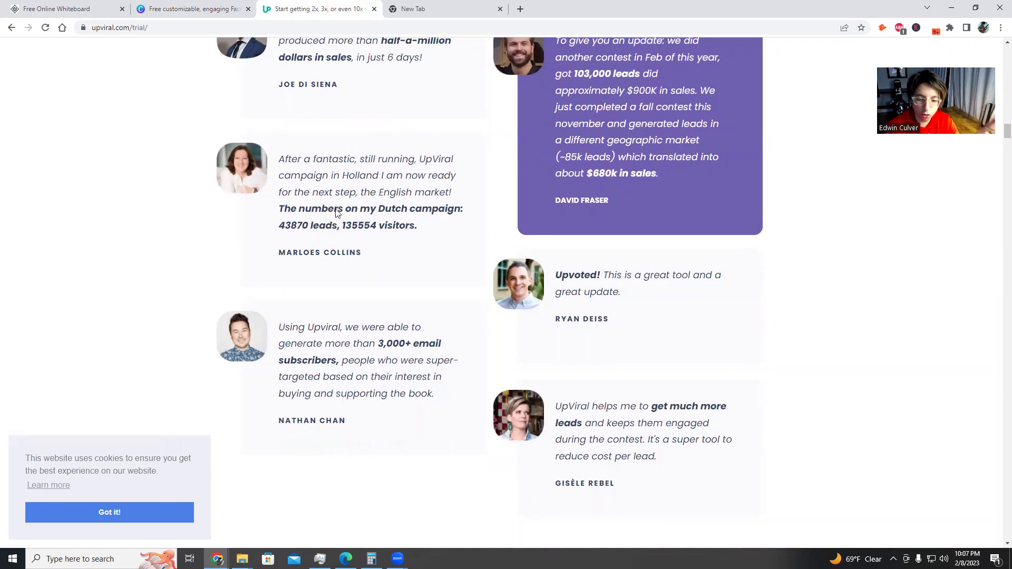
# - Examine how UpViral works, its referral loop diagram and the list of trial benefits, and return to the whiteboard
pyautogui.scroll(-6, 338, 212)
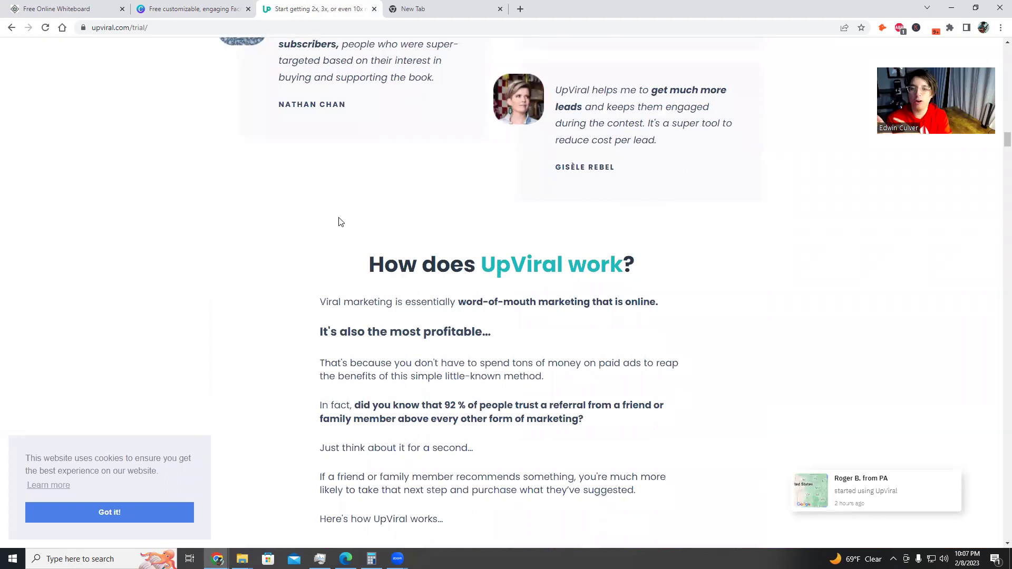
pyautogui.scroll(-10, 339, 222)
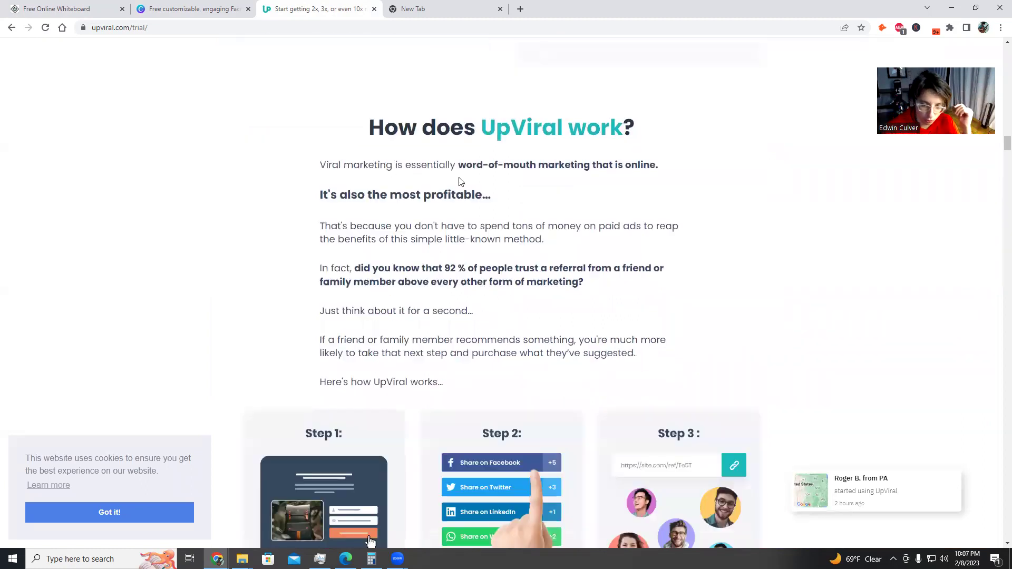
pyautogui.scroll(2, 517, 218)
pyautogui.scroll(-8, 351, 226)
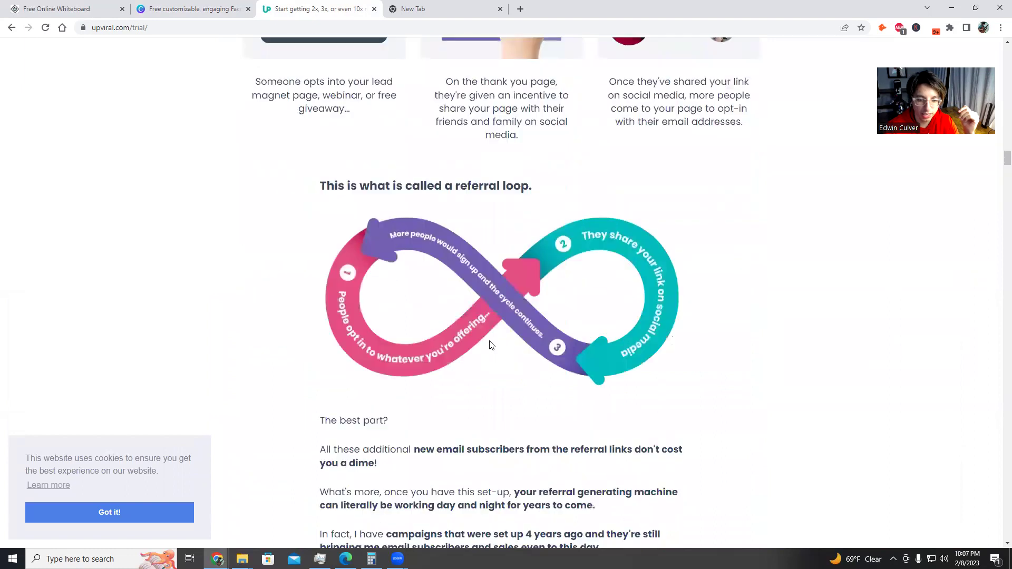
pyautogui.scroll(-15, 559, 290)
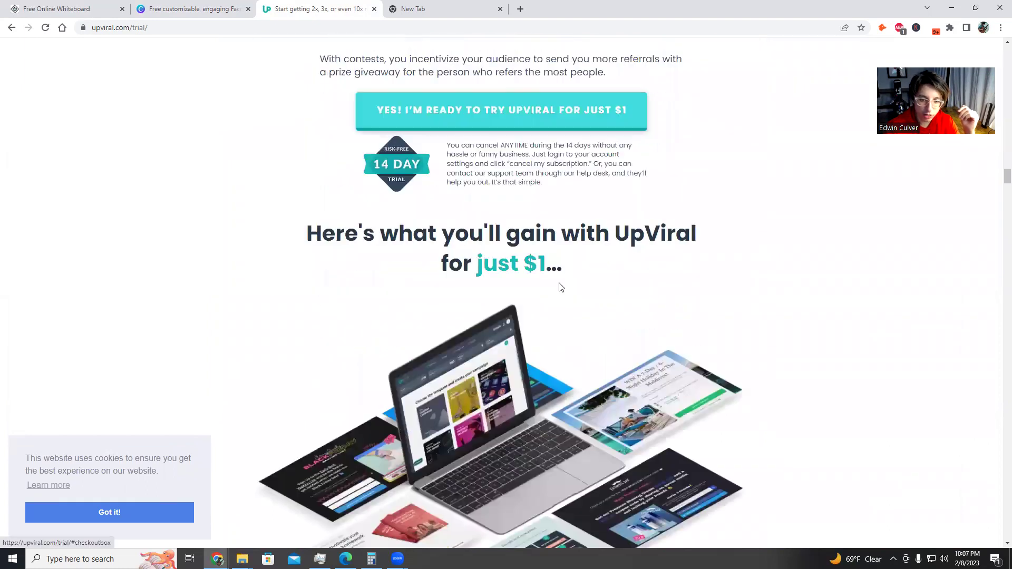
pyautogui.scroll(-12, 560, 290)
pyautogui.scroll(6, 566, 289)
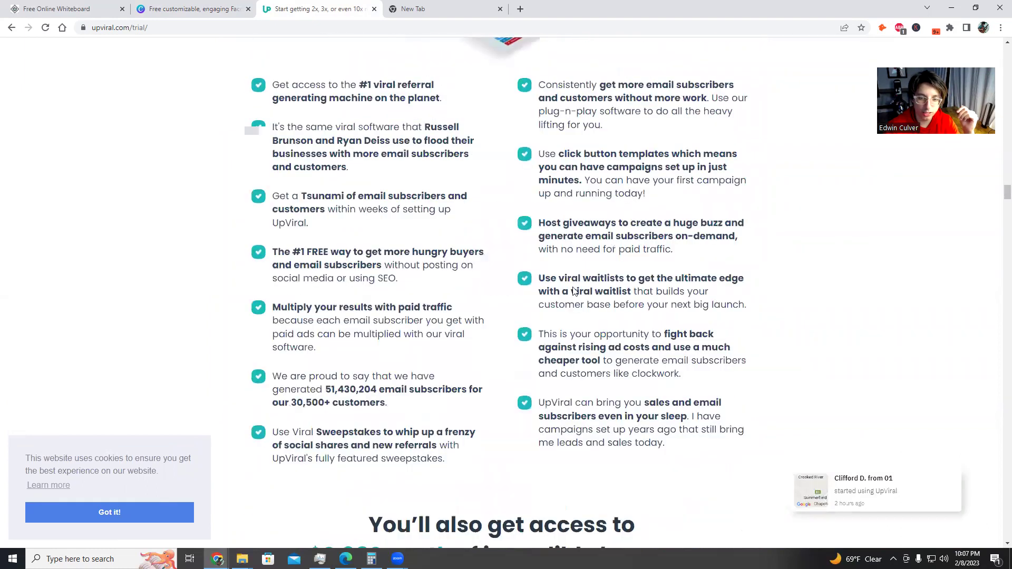
pyautogui.click(72, 6)
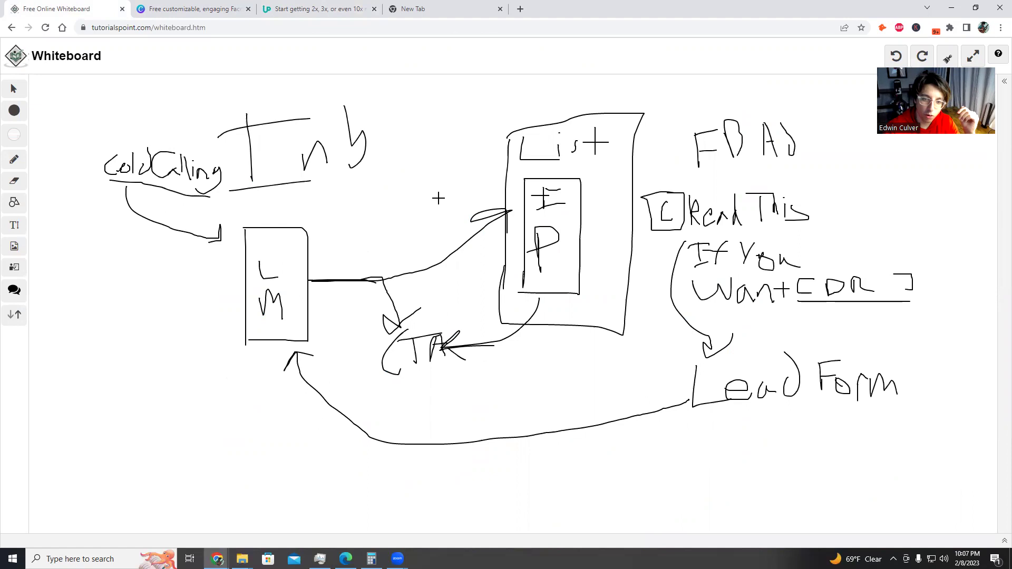
# - Draw a box between the LM and List boxes and write WIN, an upward arrow, 100 and short lines inside it
pyautogui.moveTo(409, 202)
pyautogui.mouseDown()
pyautogui.moveTo(426, 287)
pyautogui.moveTo(472, 264)
pyautogui.moveTo(448, 183)
pyautogui.moveTo(401, 189)
pyautogui.moveTo(418, 270)
pyautogui.moveTo(475, 286)
pyautogui.mouseUp()
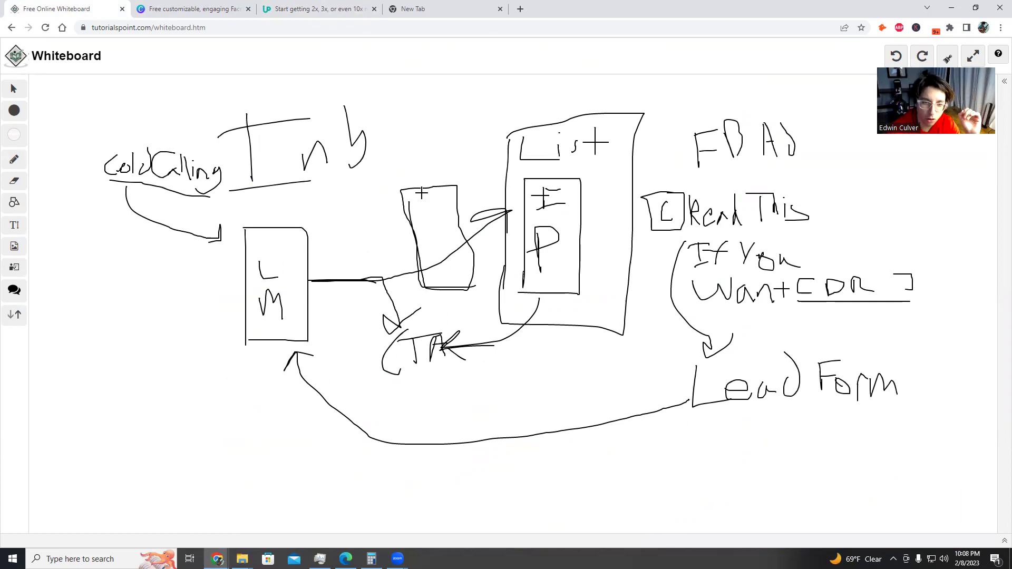
pyautogui.moveTo(417, 202)
pyautogui.mouseDown()
pyautogui.moveTo(440, 198)
pyautogui.moveTo(446, 214)
pyautogui.moveTo(451, 196)
pyautogui.mouseUp()
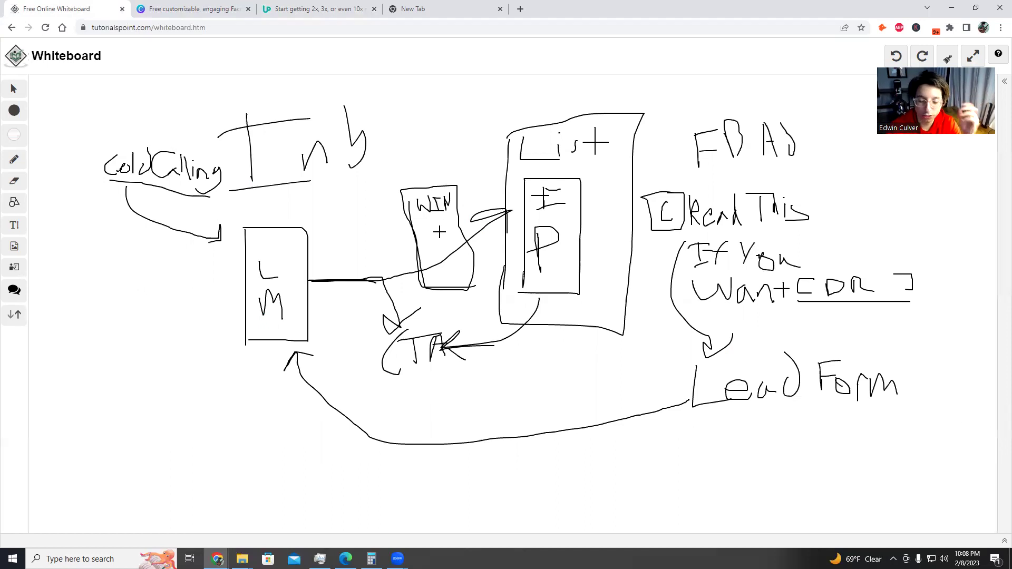
pyautogui.moveTo(442, 227); pyautogui.dragTo(445, 258)
pyautogui.moveTo(448, 227); pyautogui.dragTo(452, 277)
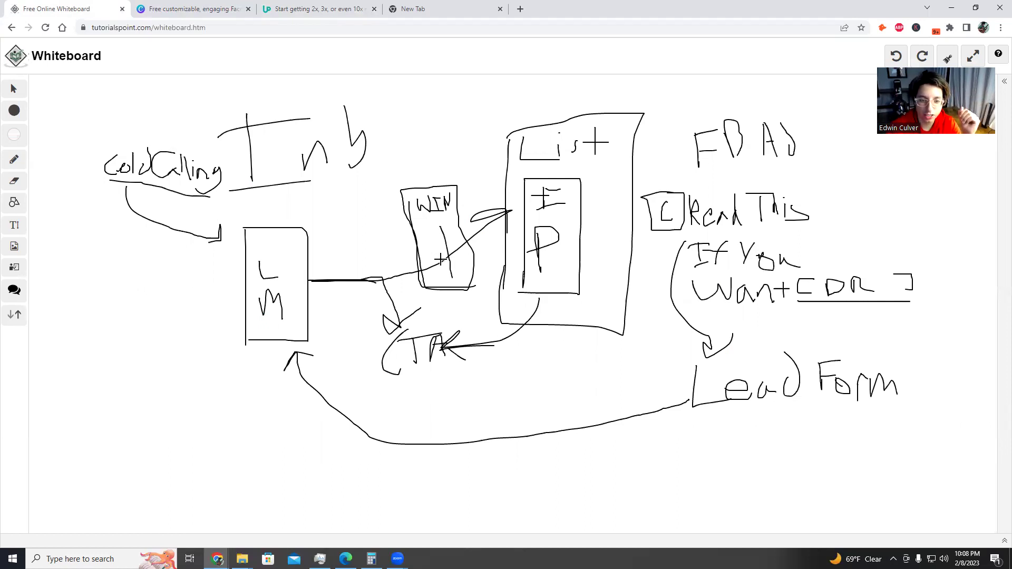
pyautogui.moveTo(428, 244); pyautogui.dragTo(459, 245)
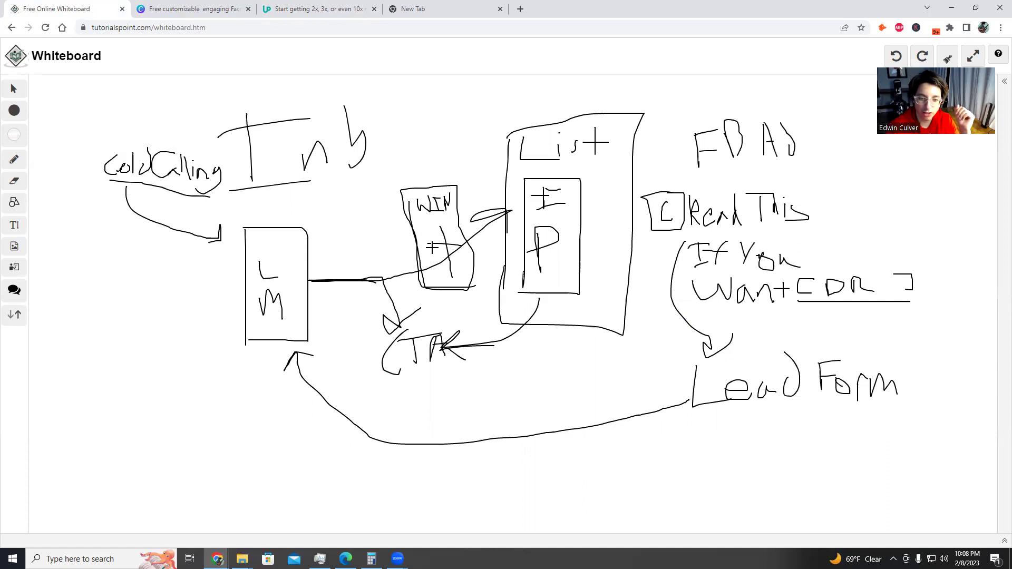
pyautogui.moveTo(429, 252); pyautogui.dragTo(443, 258)
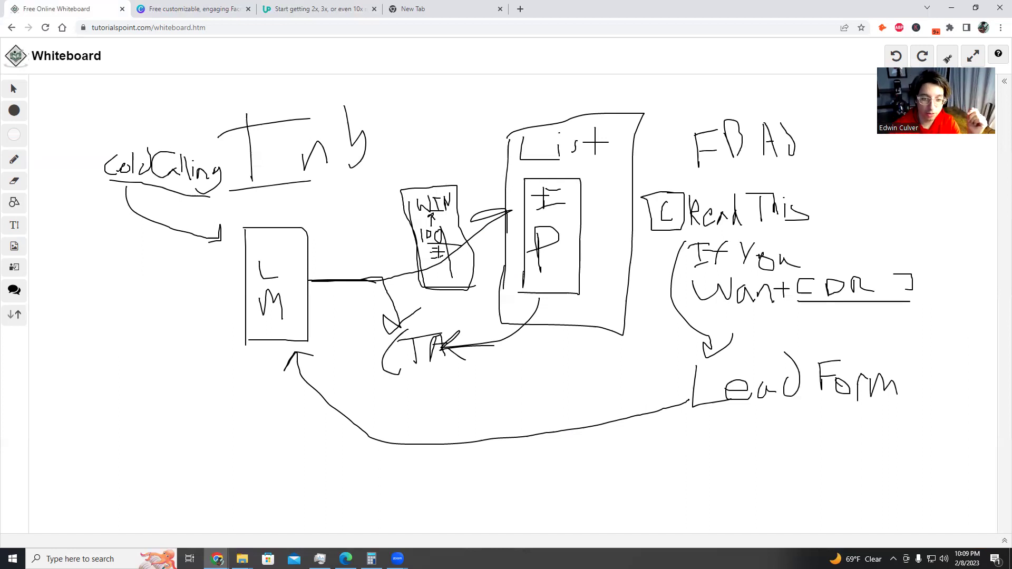
# - Draw arrows from the WIN box to LM, from LM to CTA, and into LM and List, and outline the WIN box
pyautogui.moveTo(414, 250)
pyautogui.mouseDown()
pyautogui.moveTo(312, 254)
pyautogui.moveTo(300, 271)
pyautogui.mouseUp()
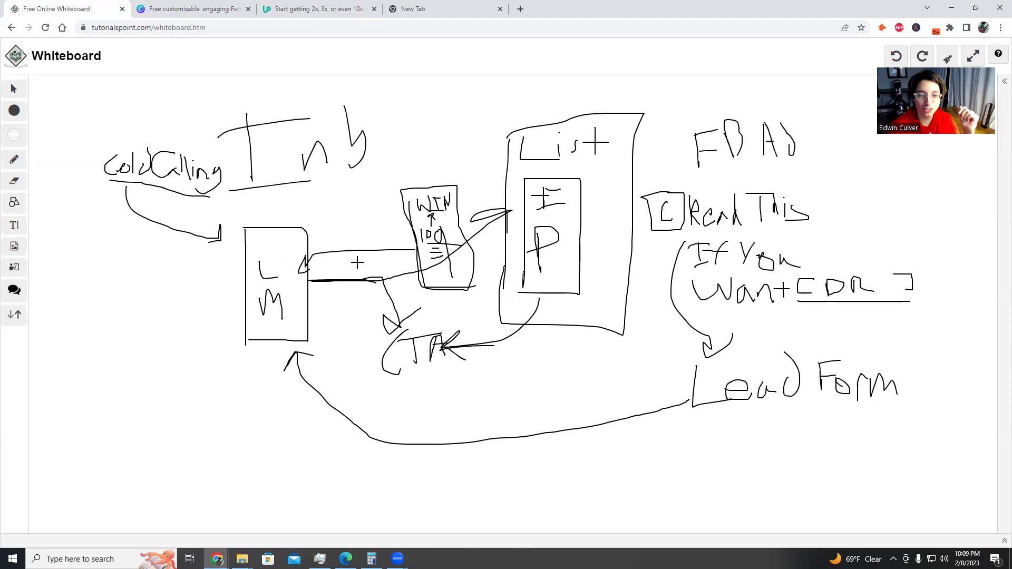
pyautogui.moveTo(308, 292)
pyautogui.mouseDown()
pyautogui.moveTo(369, 342)
pyautogui.moveTo(391, 334)
pyautogui.moveTo(375, 358)
pyautogui.moveTo(394, 328)
pyautogui.mouseUp()
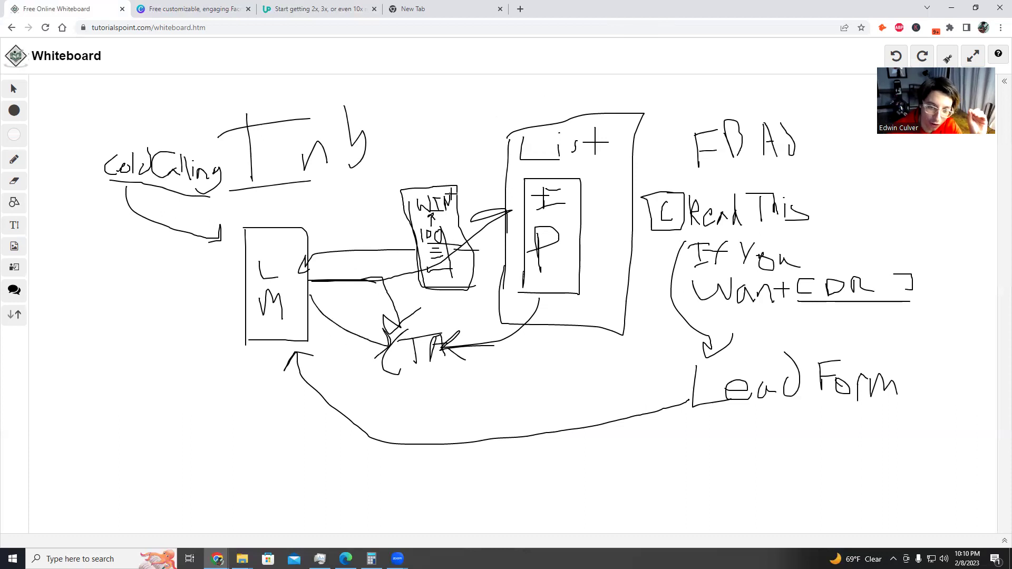
pyautogui.moveTo(466, 172)
pyautogui.mouseDown()
pyautogui.moveTo(389, 175)
pyautogui.moveTo(399, 316)
pyautogui.moveTo(495, 219)
pyautogui.moveTo(470, 173)
pyautogui.mouseUp()
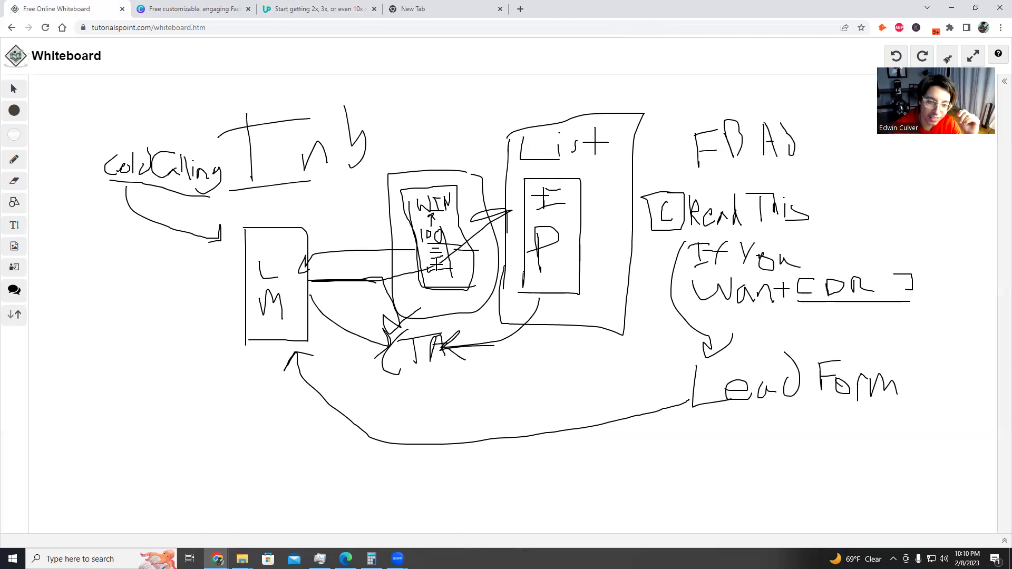
pyautogui.moveTo(316, 197)
pyautogui.mouseDown()
pyautogui.moveTo(299, 225)
pyautogui.moveTo(314, 232)
pyautogui.mouseUp()
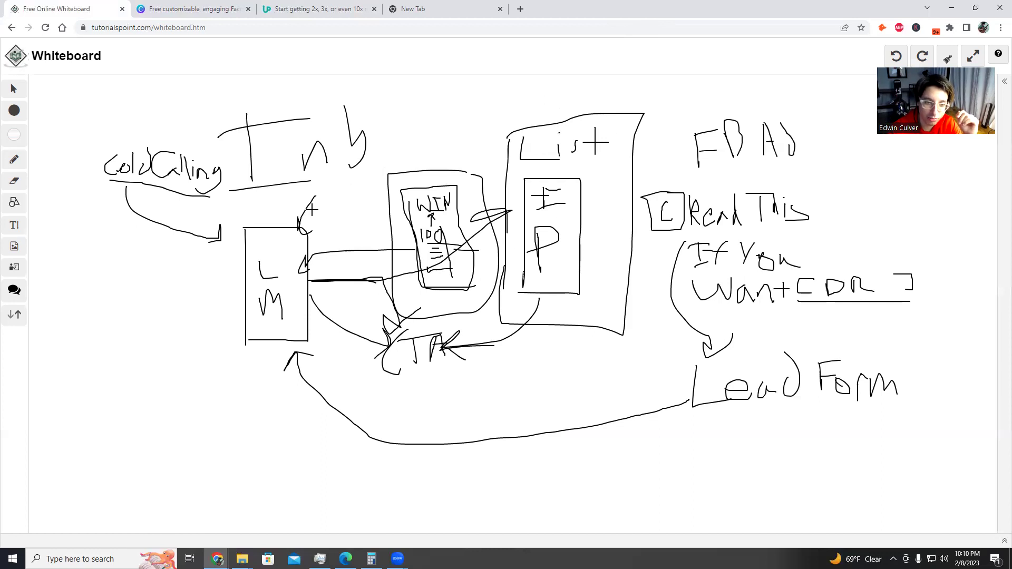
pyautogui.moveTo(475, 121); pyautogui.dragTo(534, 123)
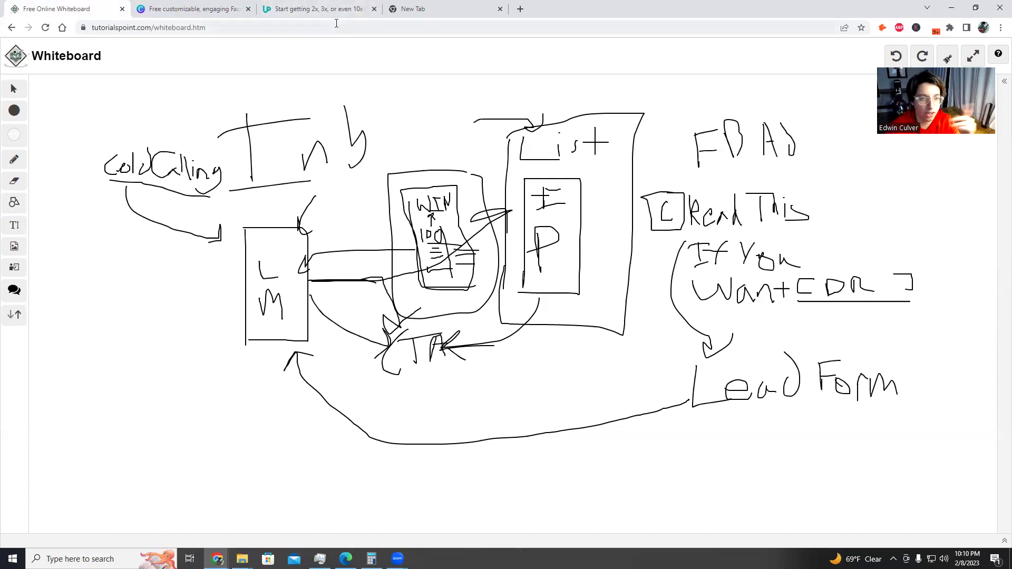
# - Review the referral loop diagram on the UpViral trial page and return to the whiteboard
pyautogui.click(343, 8)
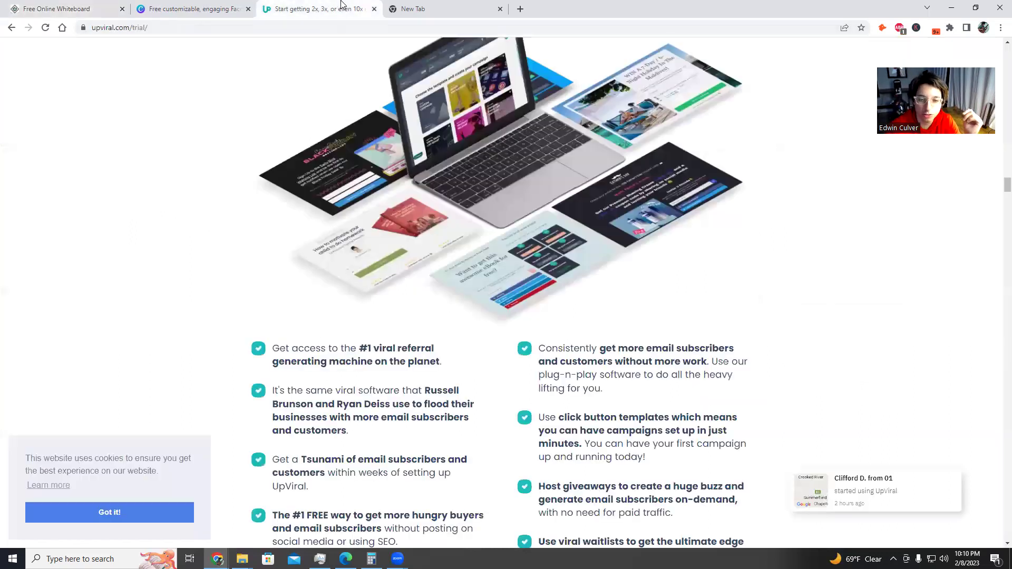
pyautogui.scroll(15, 558, 347)
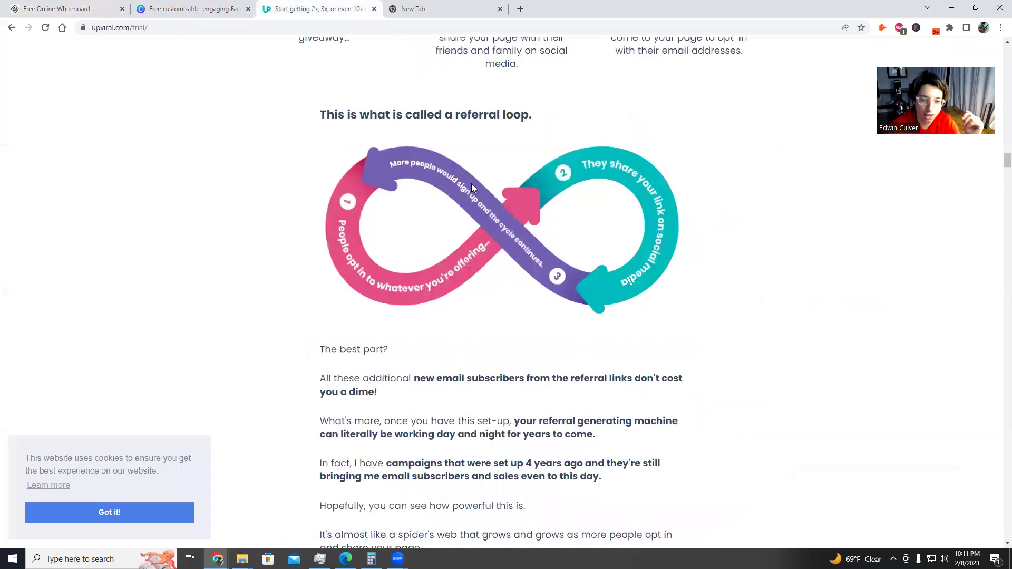
pyautogui.scroll(10, 510, 285)
pyautogui.scroll(2, 510, 270)
pyautogui.click(79, 8)
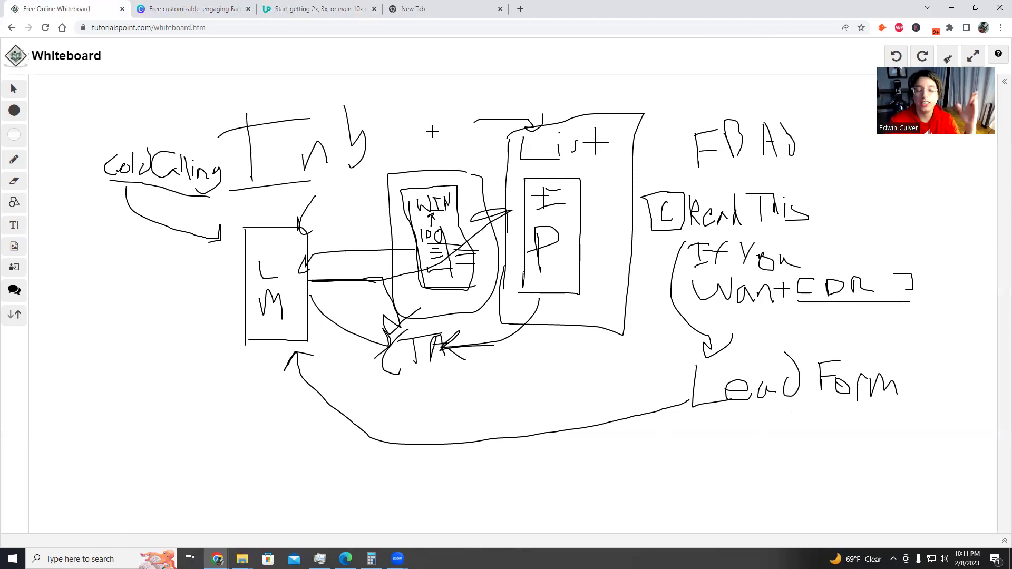
# - Draw three arrows pointing down into the outlined WIN box from above
pyautogui.click(398, 84)
pyautogui.moveTo(411, 106)
pyautogui.mouseDown()
pyautogui.moveTo(419, 164)
pyautogui.moveTo(437, 149)
pyautogui.mouseUp()
pyautogui.moveTo(477, 98)
pyautogui.mouseDown()
pyautogui.moveTo(449, 172)
pyautogui.moveTo(481, 174)
pyautogui.mouseUp()
pyautogui.moveTo(376, 117)
pyautogui.mouseDown()
pyautogui.moveTo(393, 170)
pyautogui.moveTo(412, 175)
pyautogui.mouseUp()
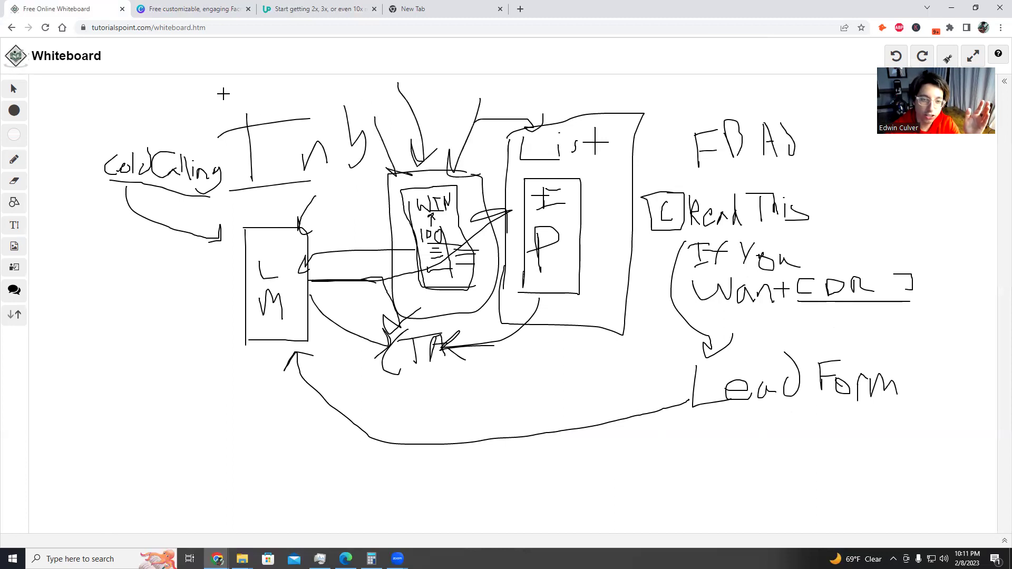
# - Draw a long curved arrow from above the WIN box down past Cold Calling and write Traffic at its tip
pyautogui.moveTo(359, 95)
pyautogui.mouseDown()
pyautogui.moveTo(140, 200)
pyautogui.moveTo(131, 294)
pyautogui.moveTo(154, 307)
pyautogui.mouseUp()
pyautogui.moveTo(59, 329)
pyautogui.mouseDown()
pyautogui.moveTo(60, 372)
pyautogui.moveTo(83, 328)
pyautogui.moveTo(83, 348)
pyautogui.moveTo(113, 364)
pyautogui.mouseUp()
pyautogui.moveTo(136, 322)
pyautogui.mouseDown()
pyautogui.moveTo(120, 360)
pyautogui.moveTo(141, 337)
pyautogui.moveTo(169, 348)
pyautogui.mouseUp()
pyautogui.click(137, 331)
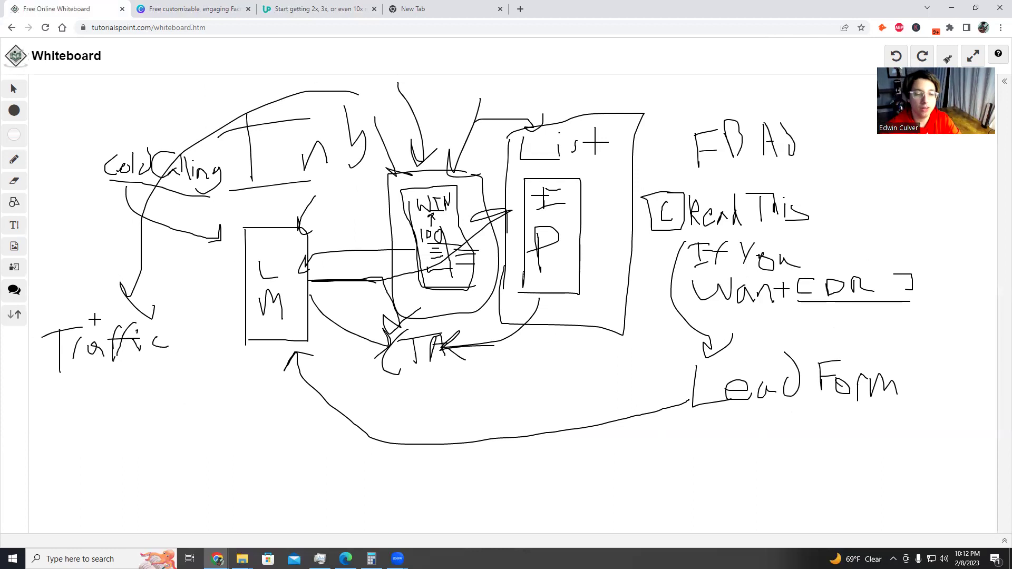
# - Load sirenfox.com in a new browser tab, look over the free Google Ads workshop offer and return to the whiteboard
pyautogui.click(449, 13)
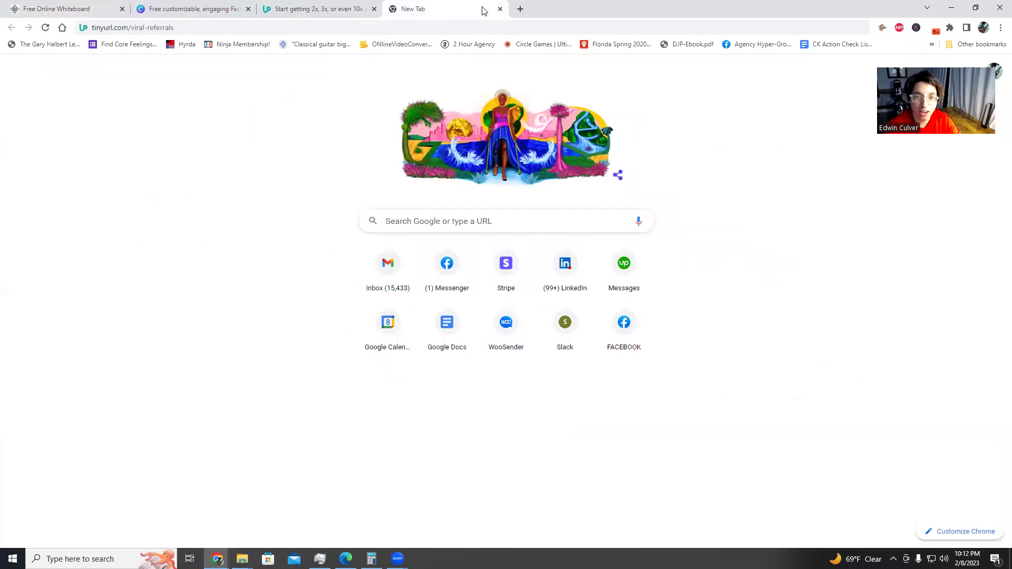
pyautogui.click(521, 10)
pyautogui.write('par')
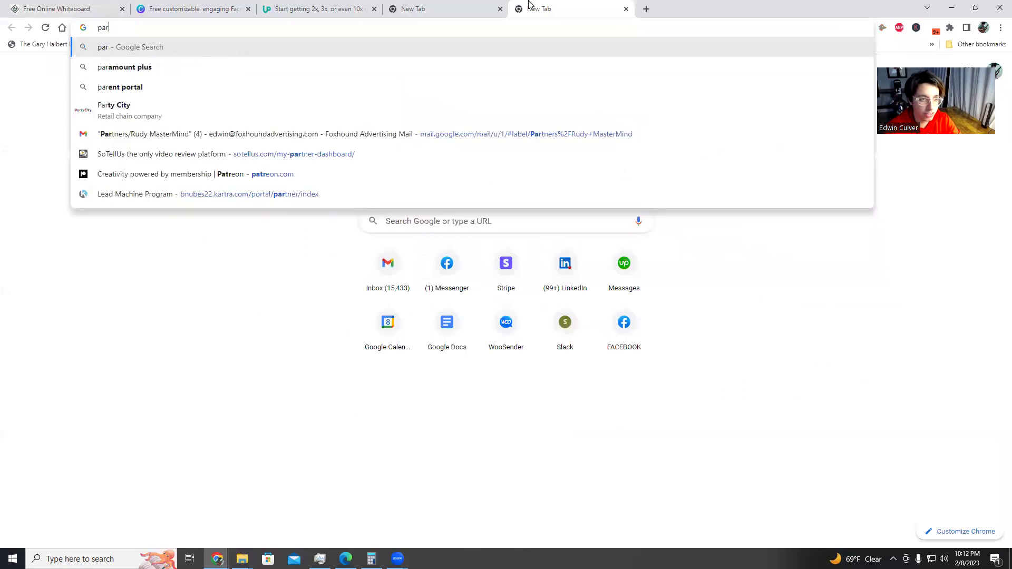
pyautogui.press('BackSpace')
pyautogui.press('BackSpace')
pyautogui.write('sirenfox')
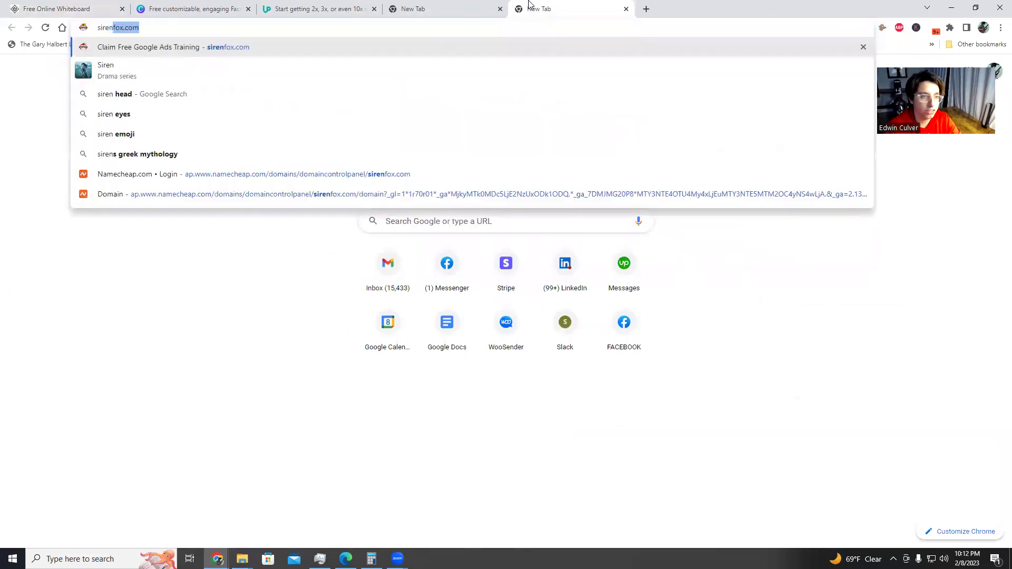
pyautogui.press('Return')
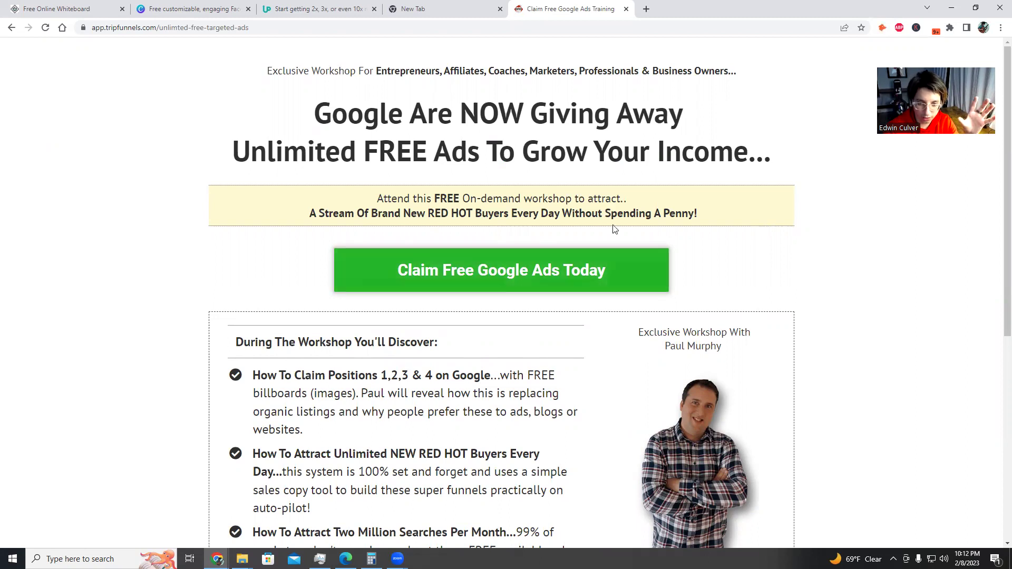
pyautogui.scroll(-2, 508, 437)
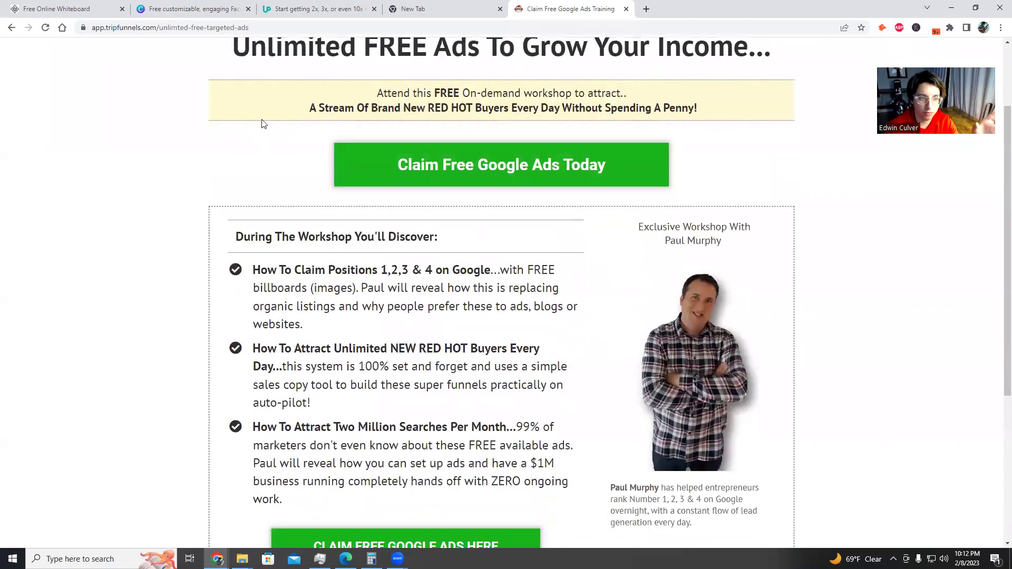
pyautogui.click(59, 6)
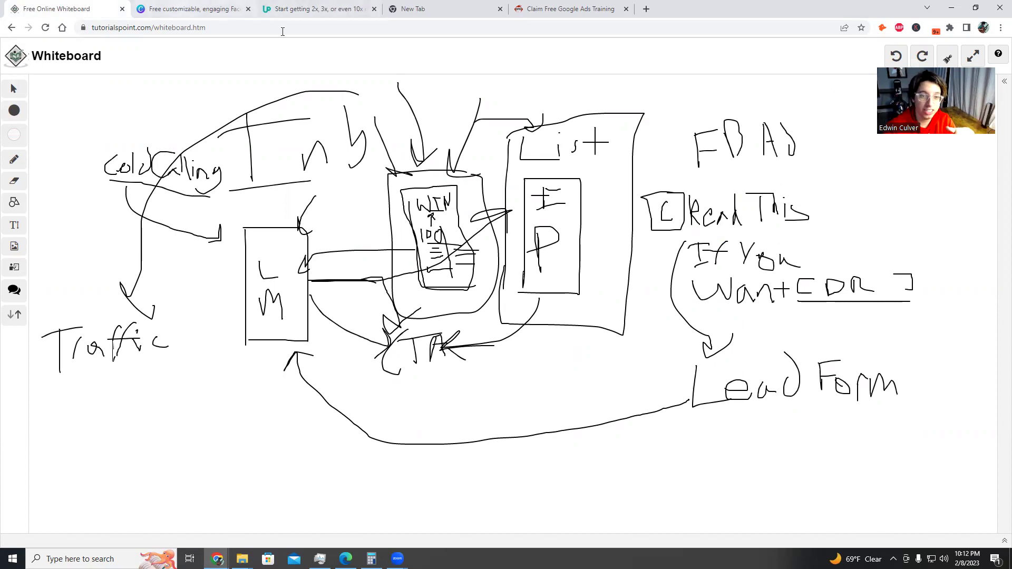
# - Look through the Canva Facebook Post templates again
pyautogui.click(185, 9)
pyautogui.scroll(4, 616, 230)
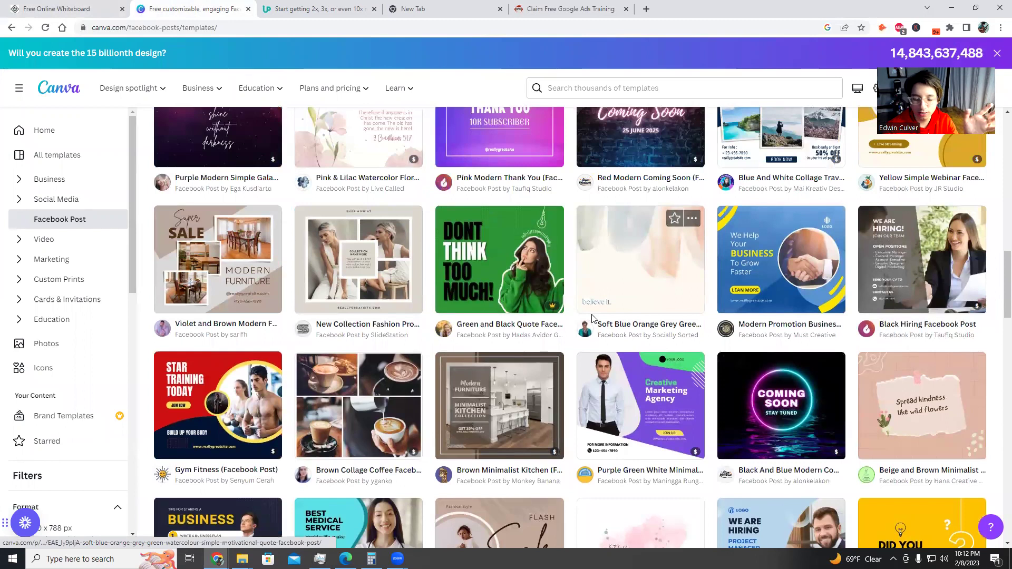
pyautogui.scroll(3, 481, 328)
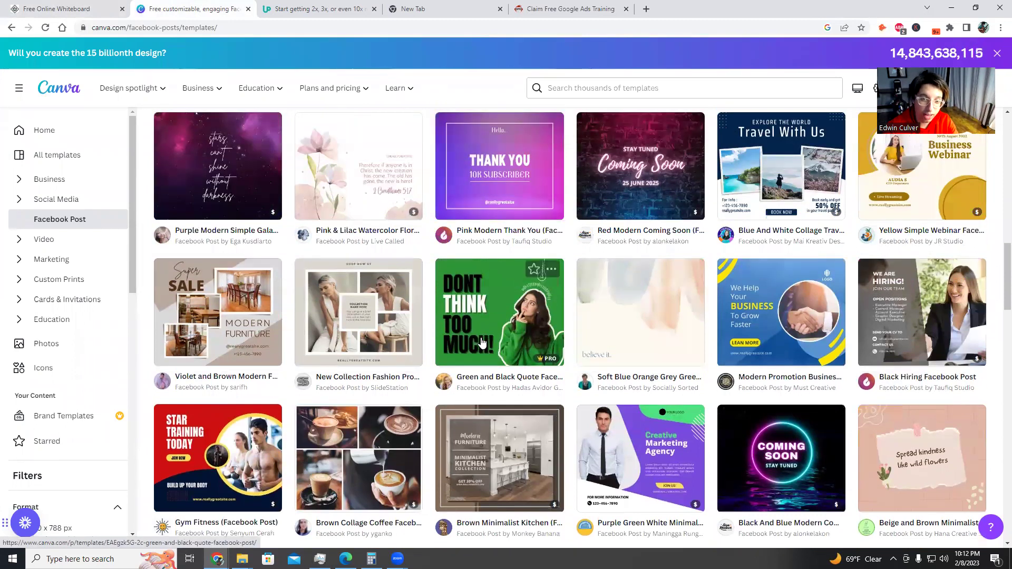
# - Return to the whiteboard and draw an outline around the word Traffic
pyautogui.click(53, 7)
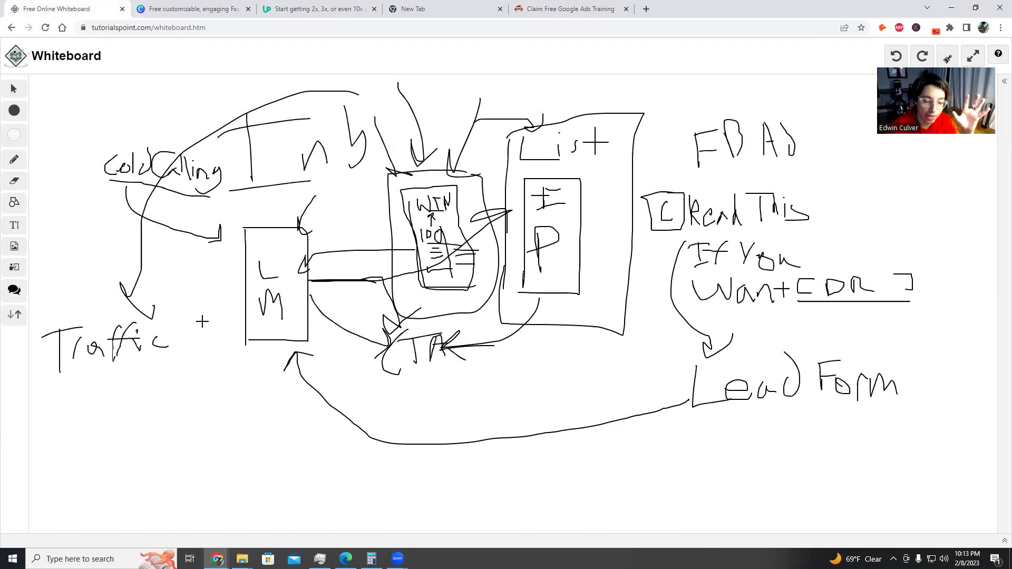
pyautogui.moveTo(132, 306)
pyautogui.mouseDown()
pyautogui.moveTo(45, 334)
pyautogui.moveTo(133, 379)
pyautogui.moveTo(190, 306)
pyautogui.moveTo(55, 318)
pyautogui.mouseUp()
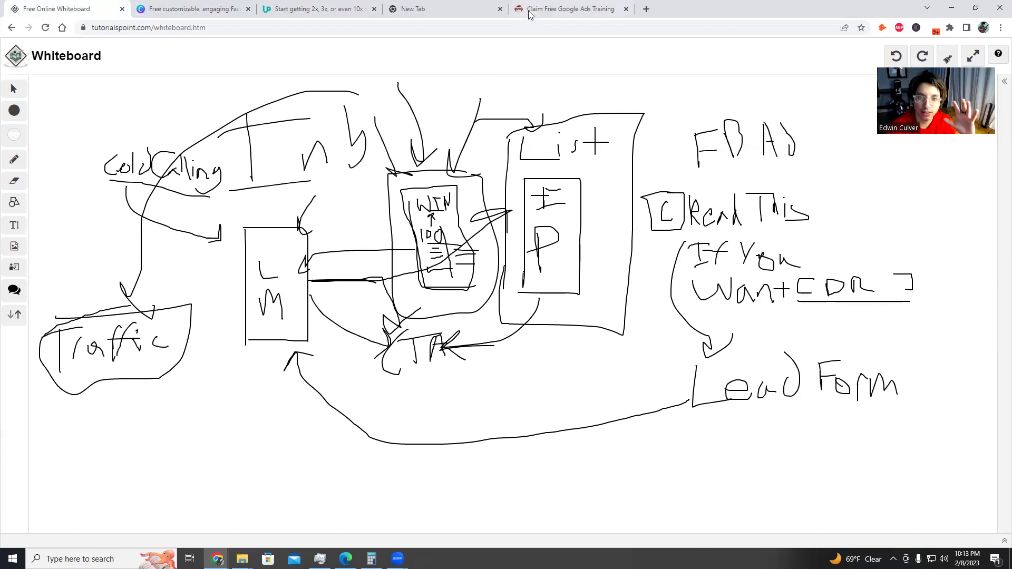